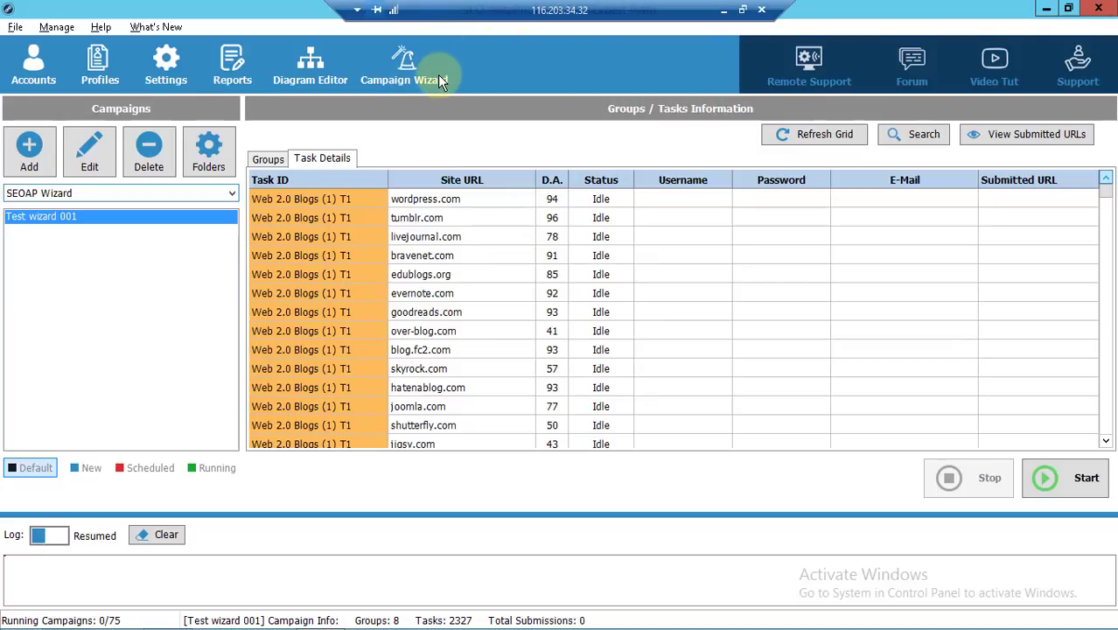
Start a new wizard campaign named "Wizard Test 005" in the SEOAP Wizard folder.
left_click(437, 79)
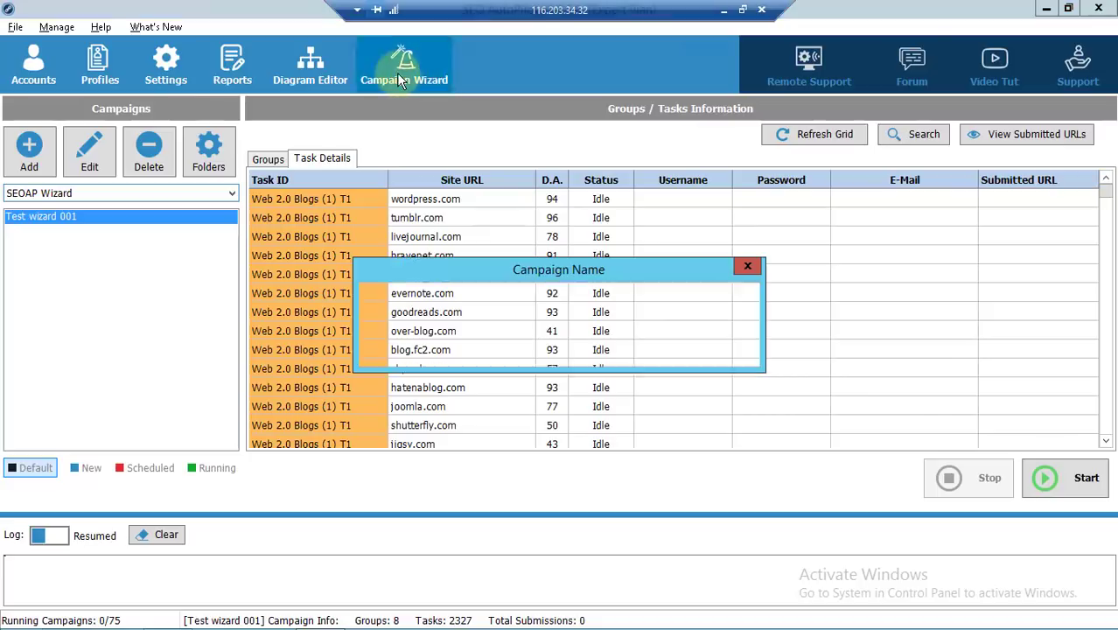
left_click(603, 325)
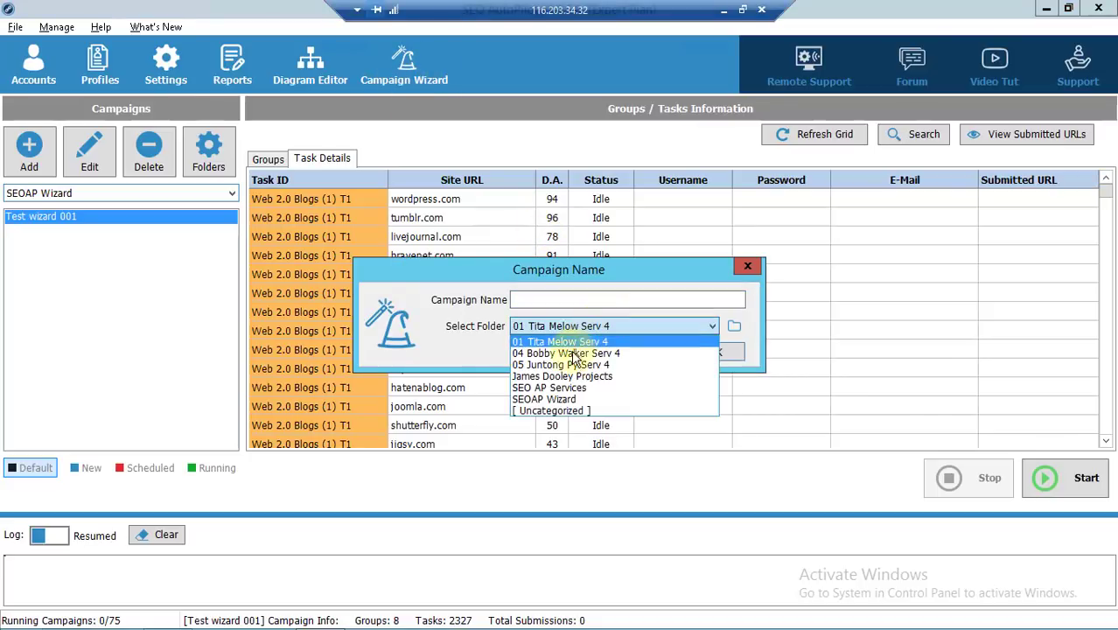
left_click(577, 399)
left_click(537, 299)
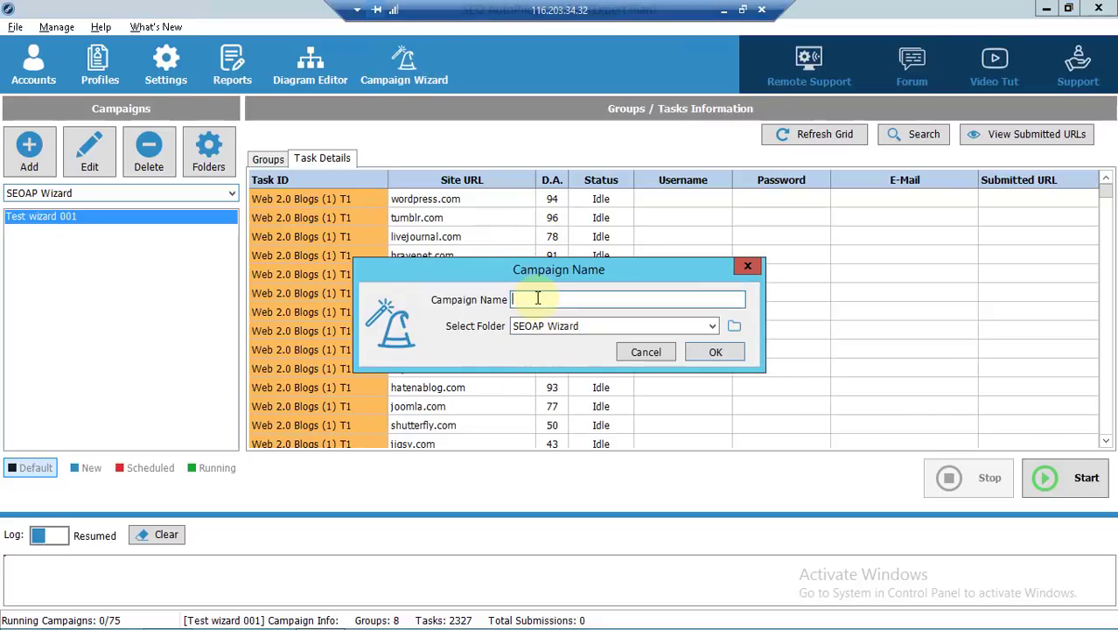
type("Wizard Test 005")
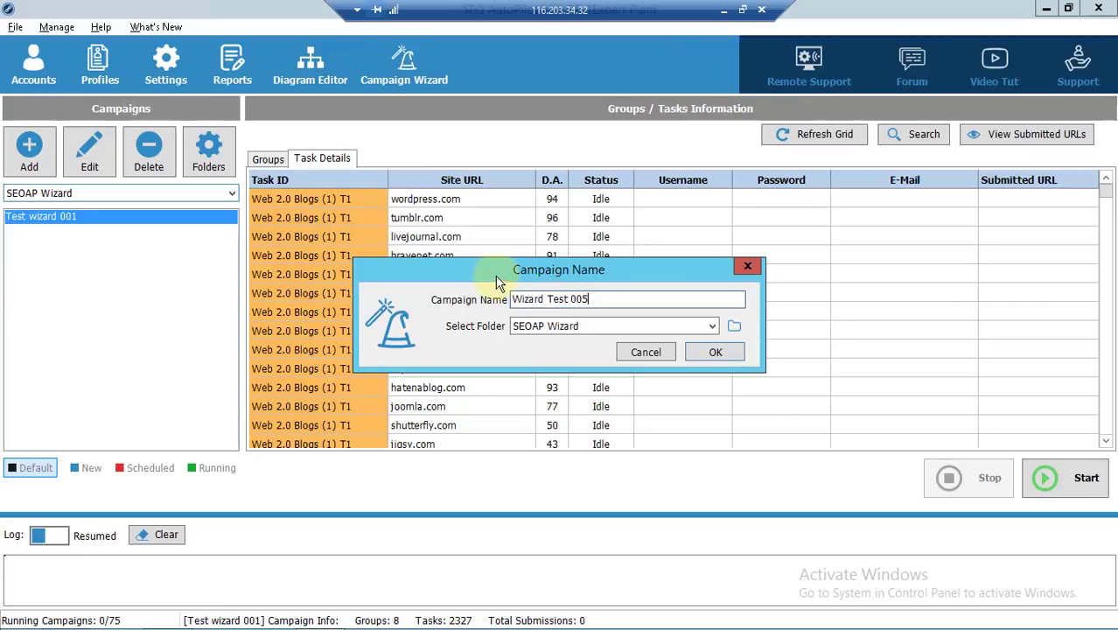
left_click(715, 353)
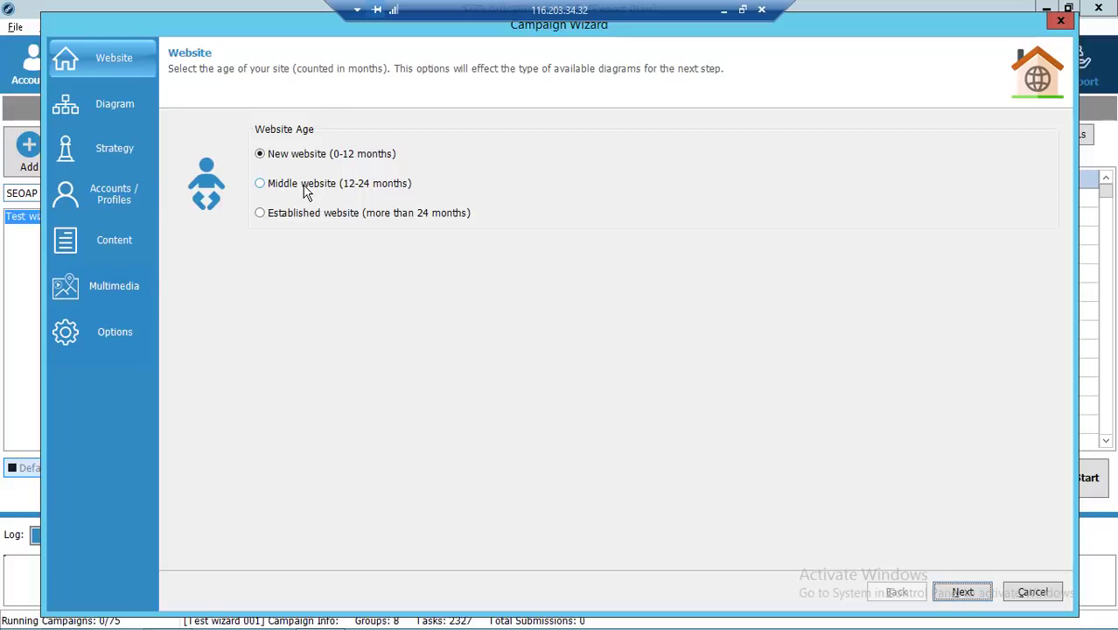
Accept the website age New website (0-12 months) and choose PRO - One by One.dgrm as the SEO strategy diagram.
left_click(963, 592)
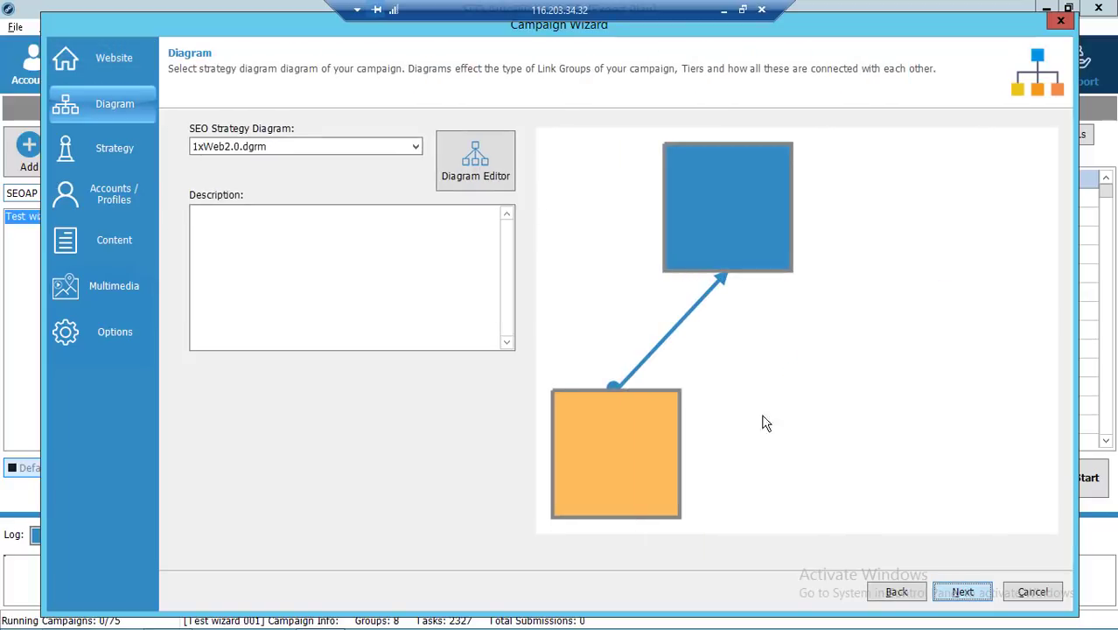
left_click(415, 149)
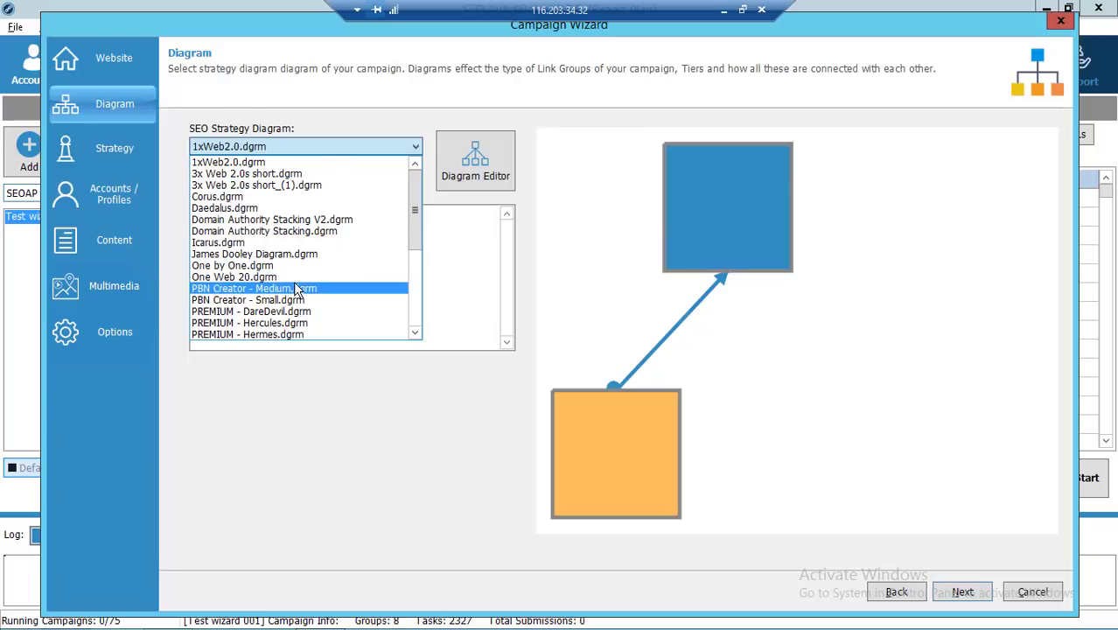
scroll(302, 289, "down", 2)
scroll(295, 302, "down", 1)
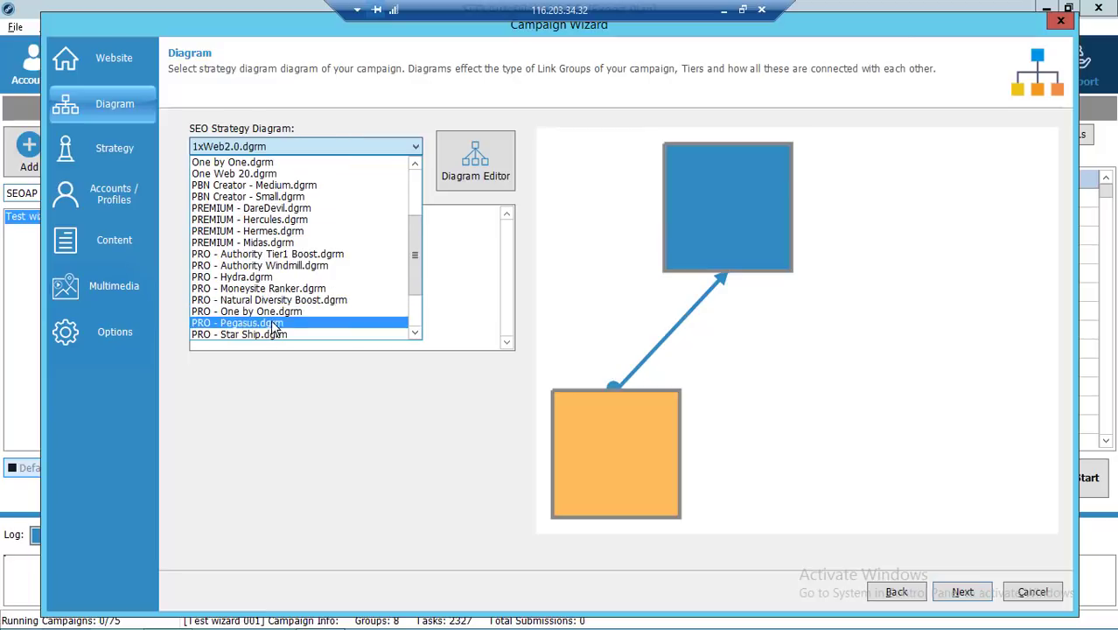
left_click(282, 312)
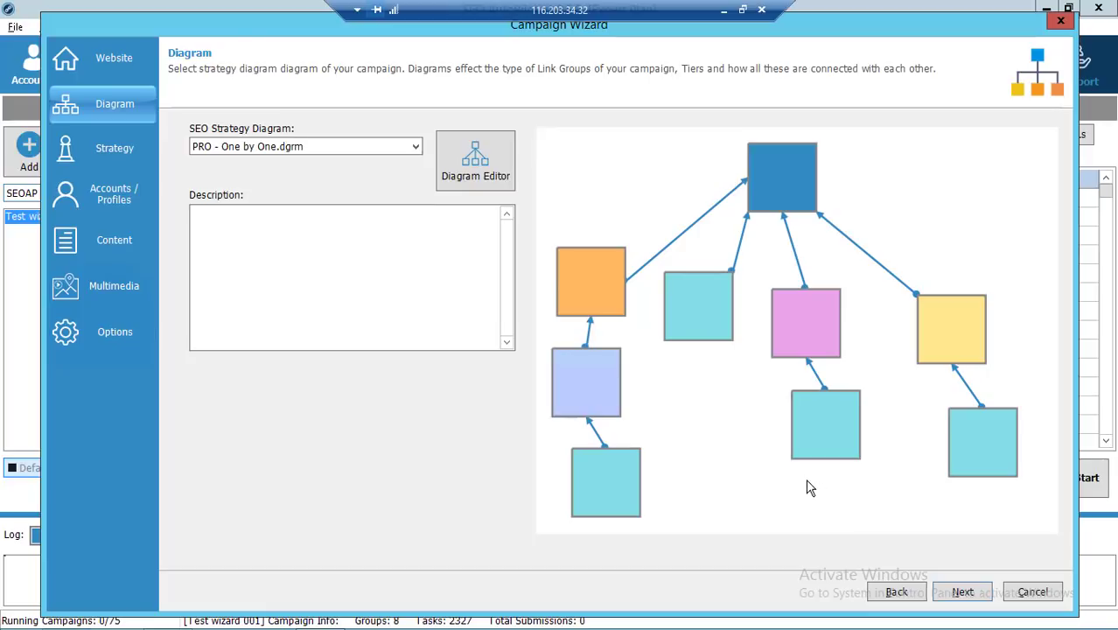
left_click(962, 593)
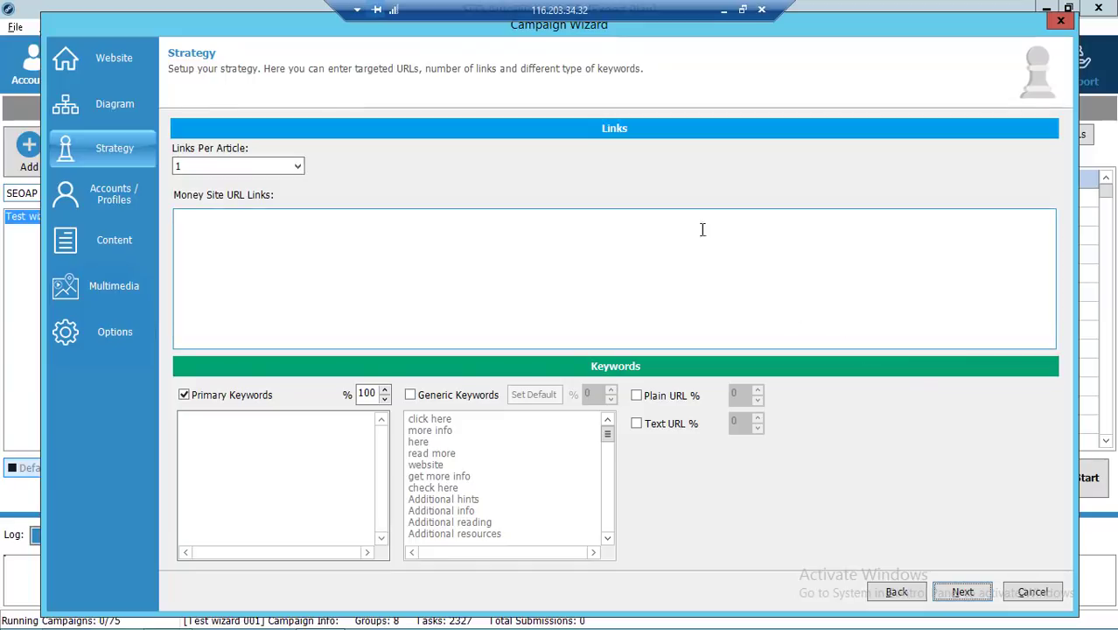
Keep 1 link per article and paste the copied list of seo-autopilot site and social URLs as money site links, without a trailing blank line.
left_click(297, 172)
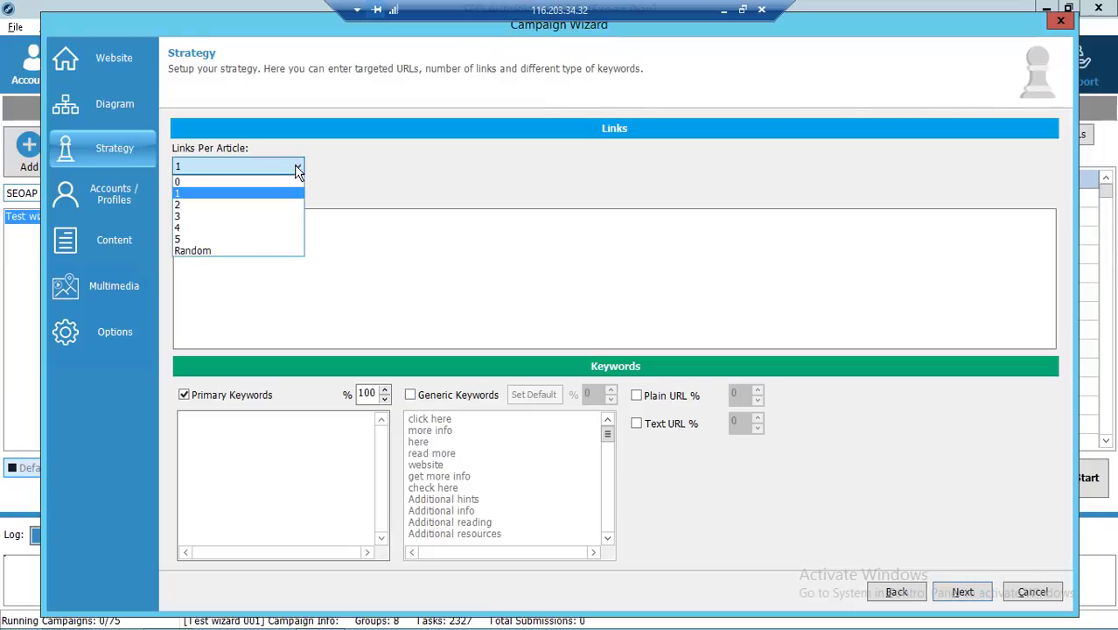
left_click(297, 171)
left_click(263, 256)
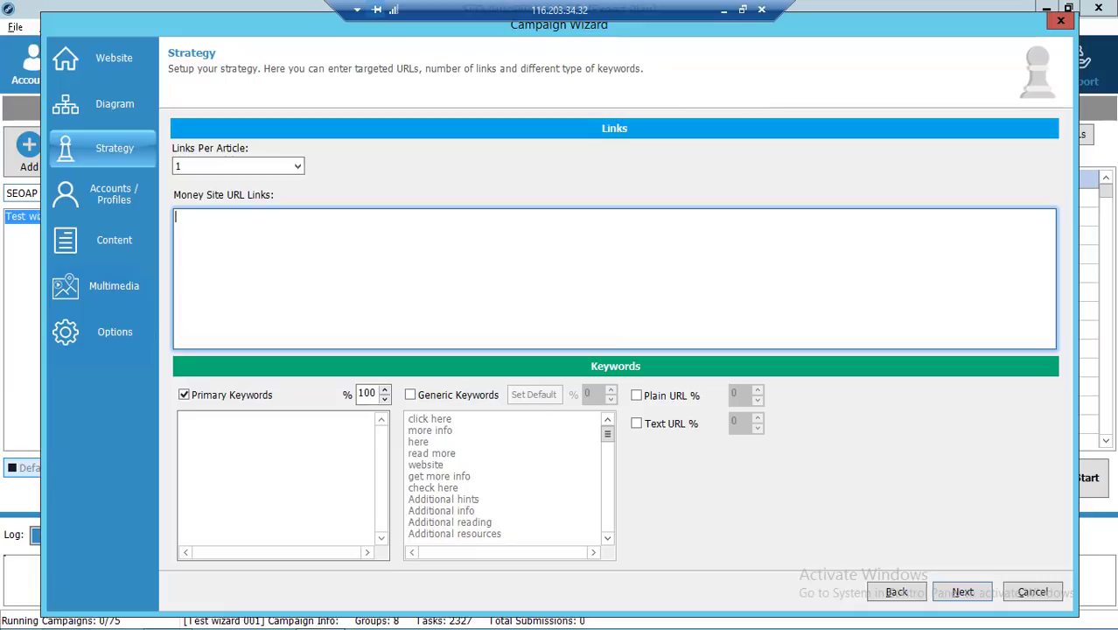
right_click(234, 231)
left_click(280, 299)
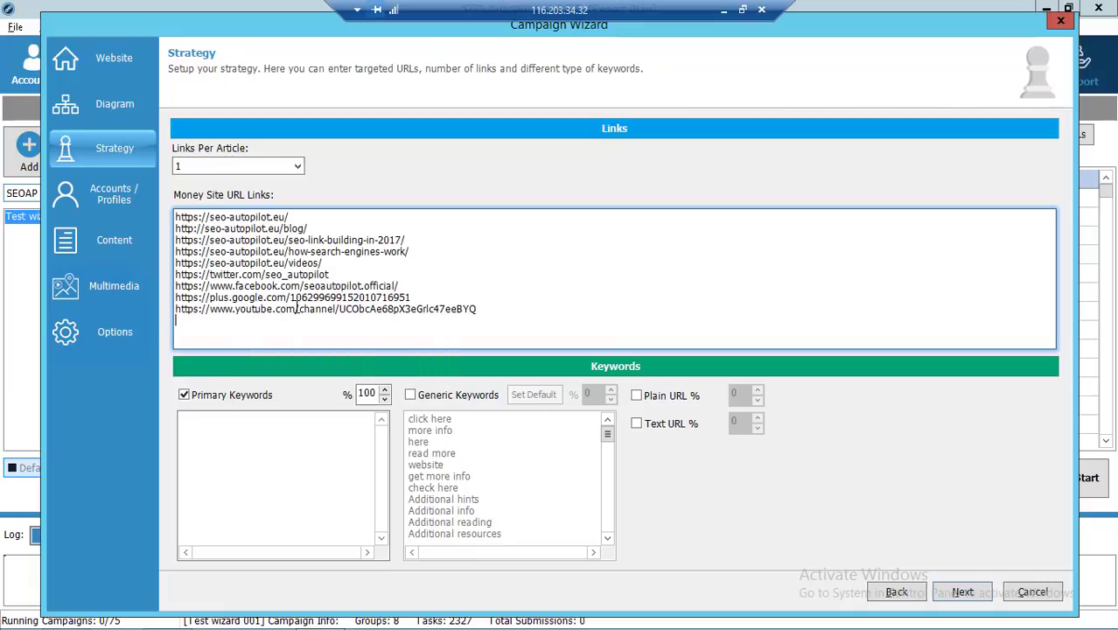
key("BackSpace")
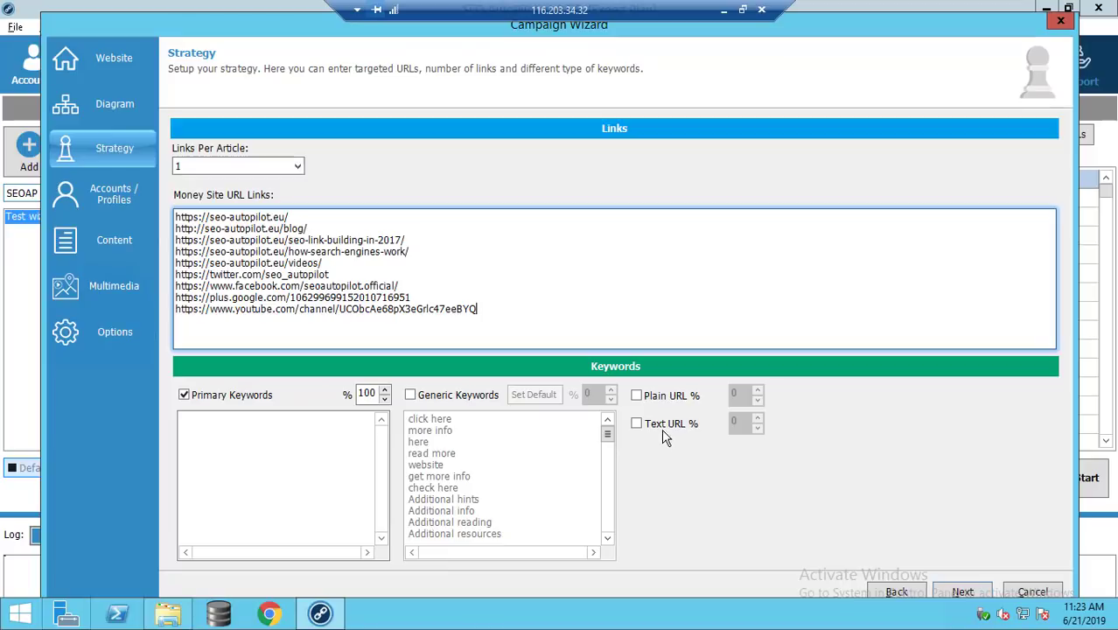
Paste the copied SEO keyword list into the primary keywords and remove the trailing blank line.
left_click(210, 433)
right_click(210, 430)
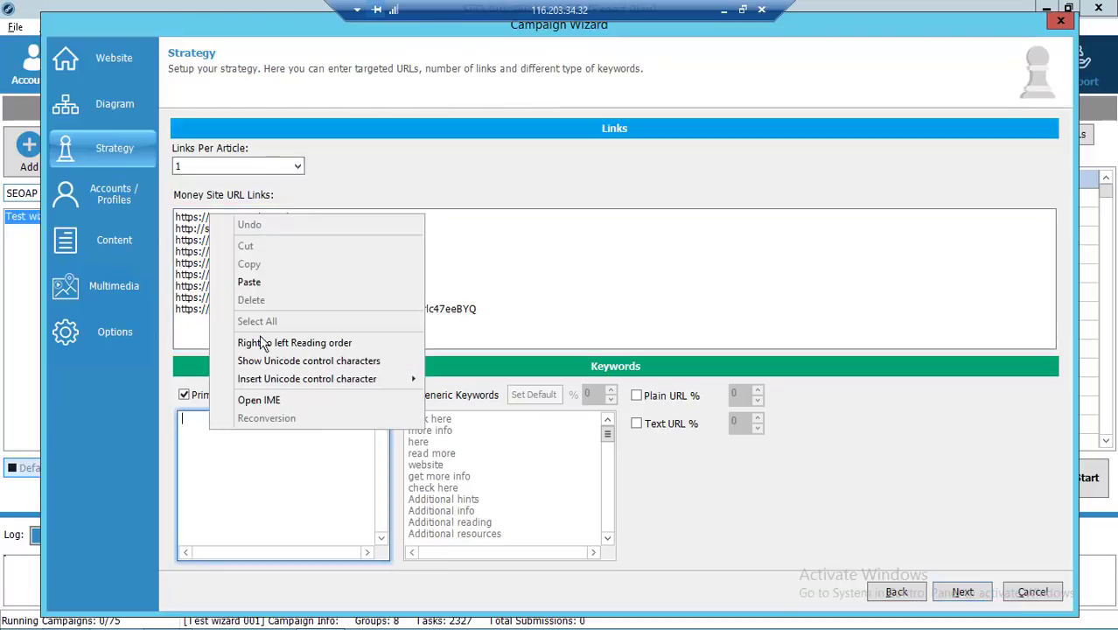
left_click(258, 287)
key("BackSpace")
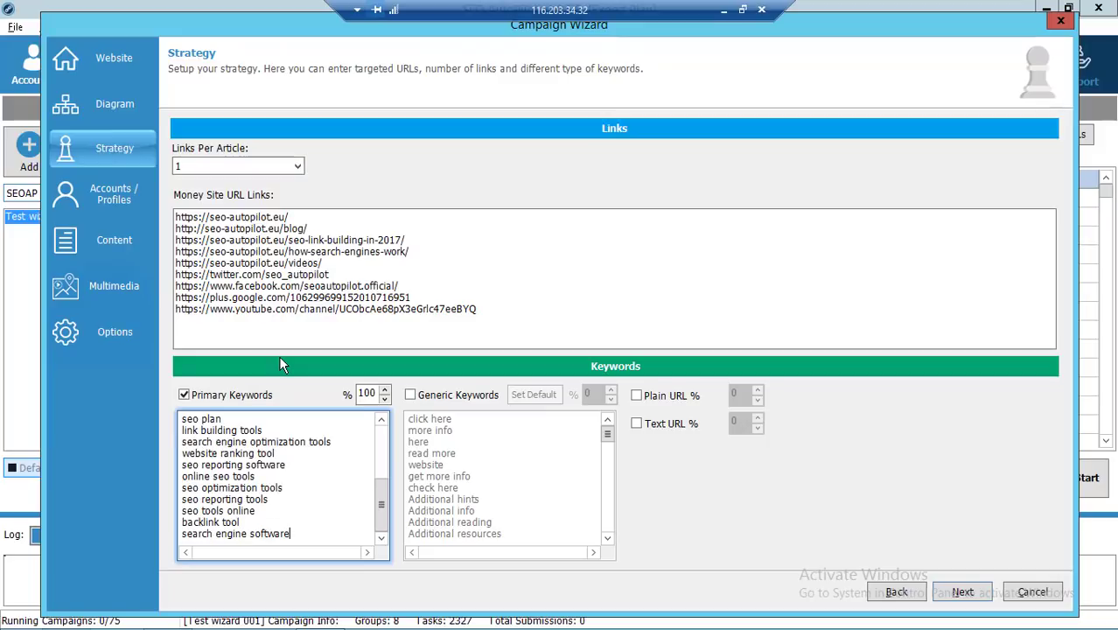
Set primary keywords to 20% and enable generic keywords at 80%, completing the strategy page.
double_click(369, 395)
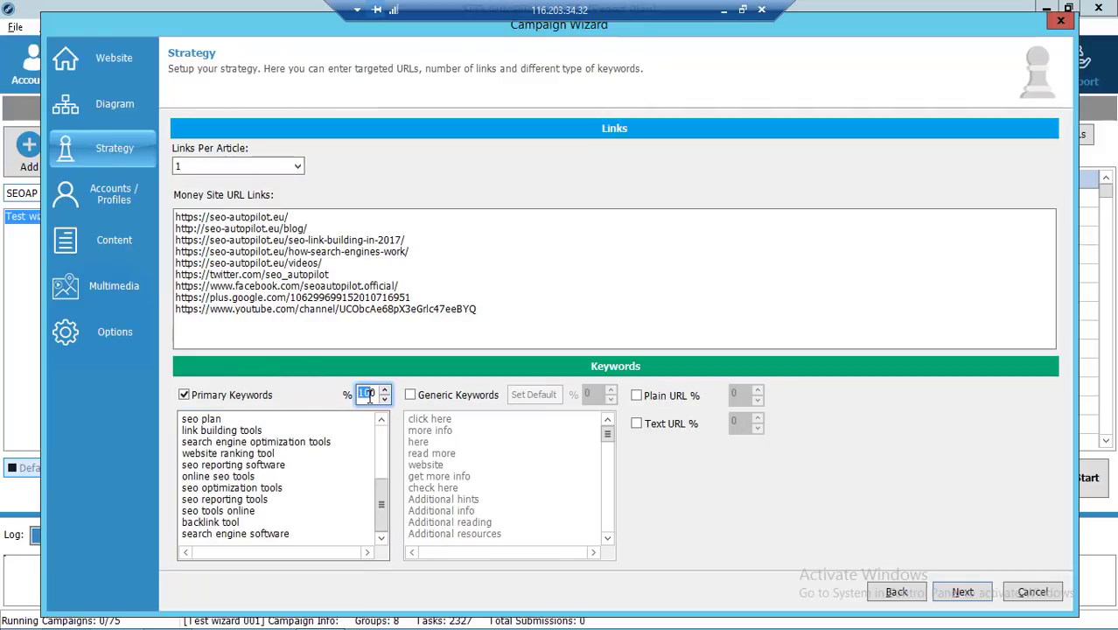
type("20")
left_click(410, 395)
left_click(586, 393)
type("80")
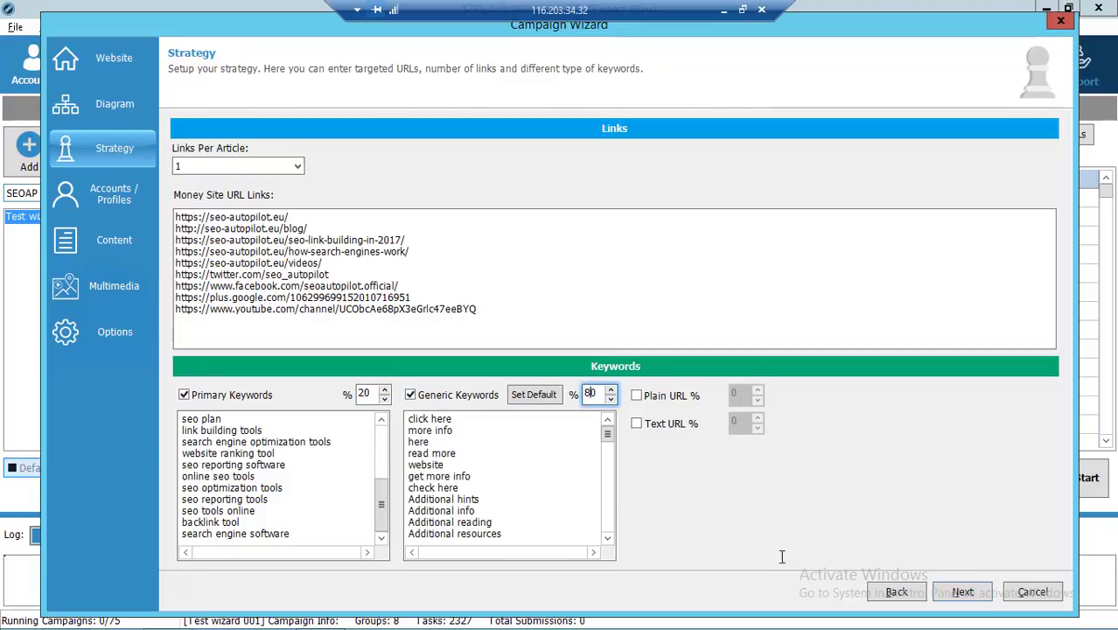
left_click(971, 596)
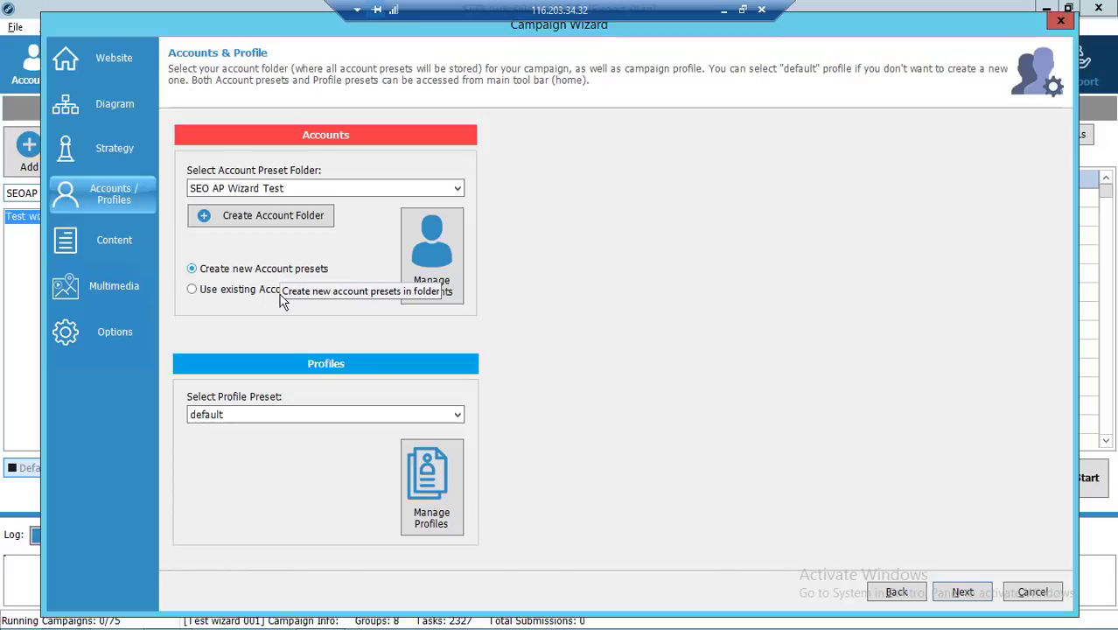
Choose to use existing account presets and view the presets stored in the SEO AP Wizard Test folder.
left_click(281, 300)
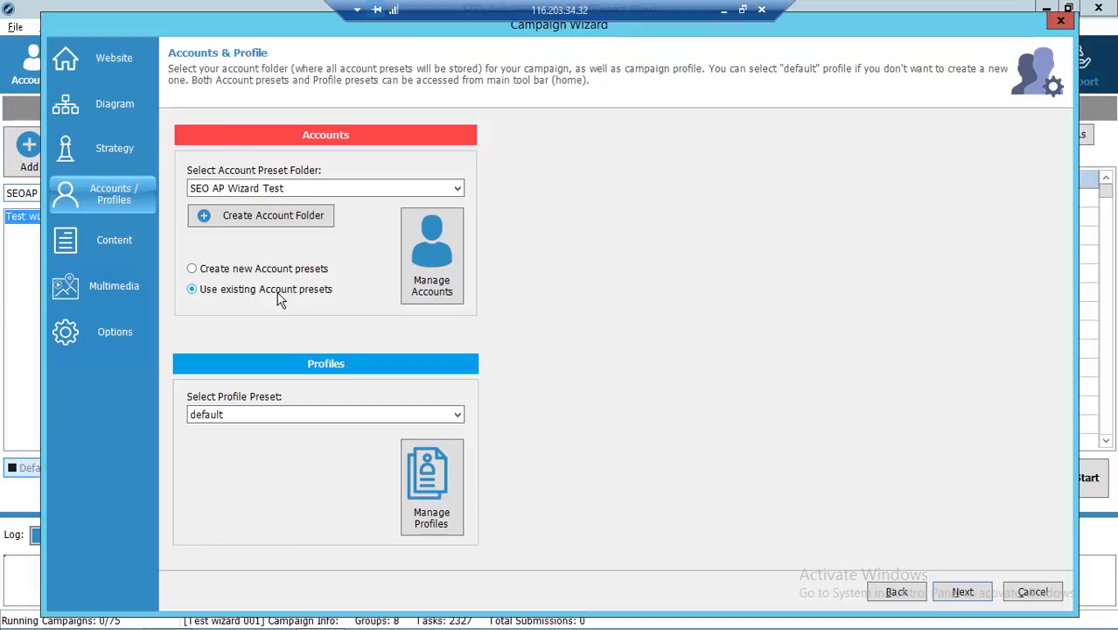
left_click(448, 276)
left_click(432, 165)
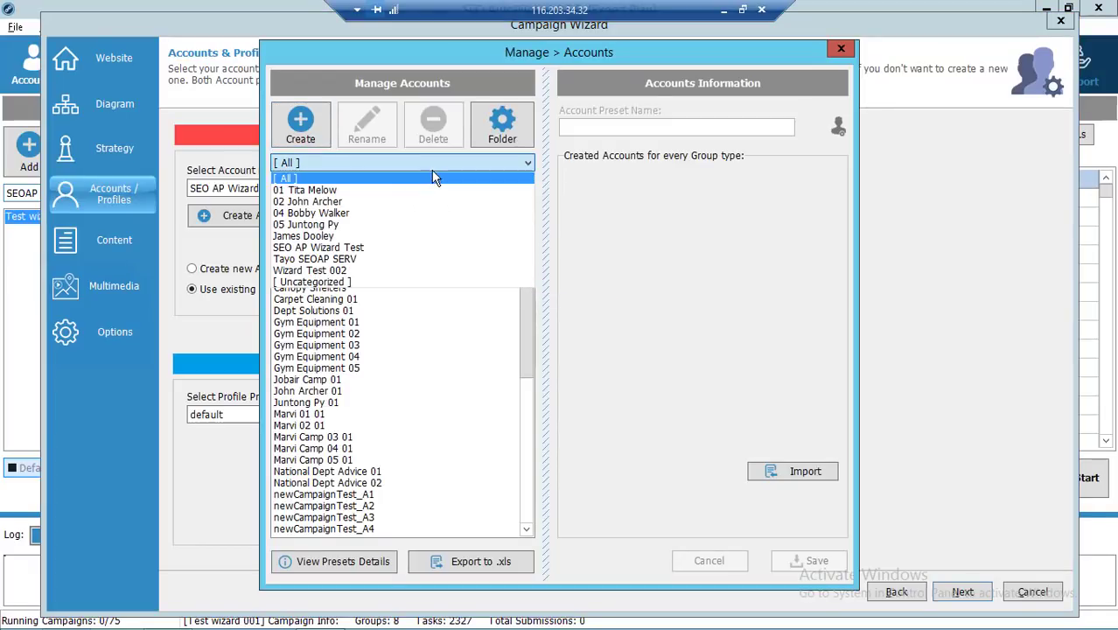
left_click(372, 247)
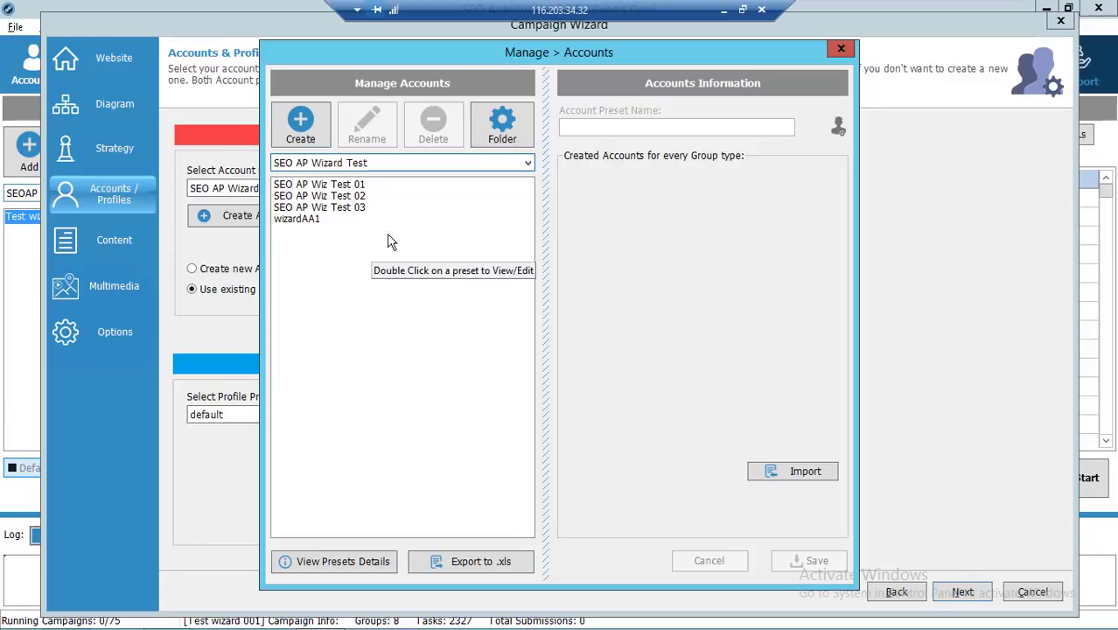
left_click(839, 50)
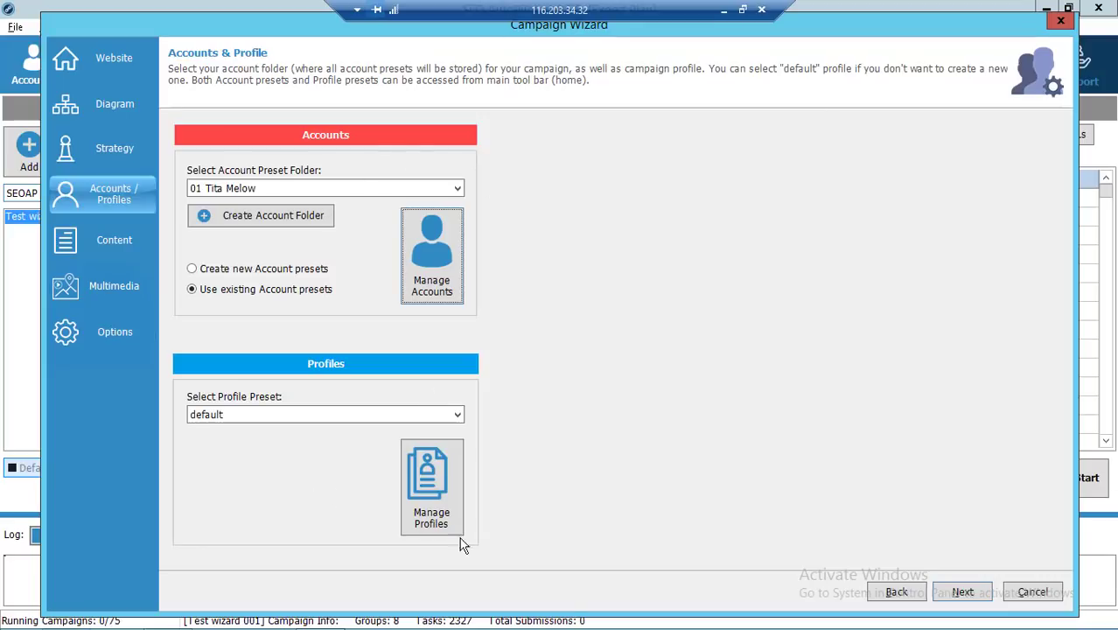
Accept the accounts and default profile settings and generate the spin-format post title for the campaign content.
left_click(962, 592)
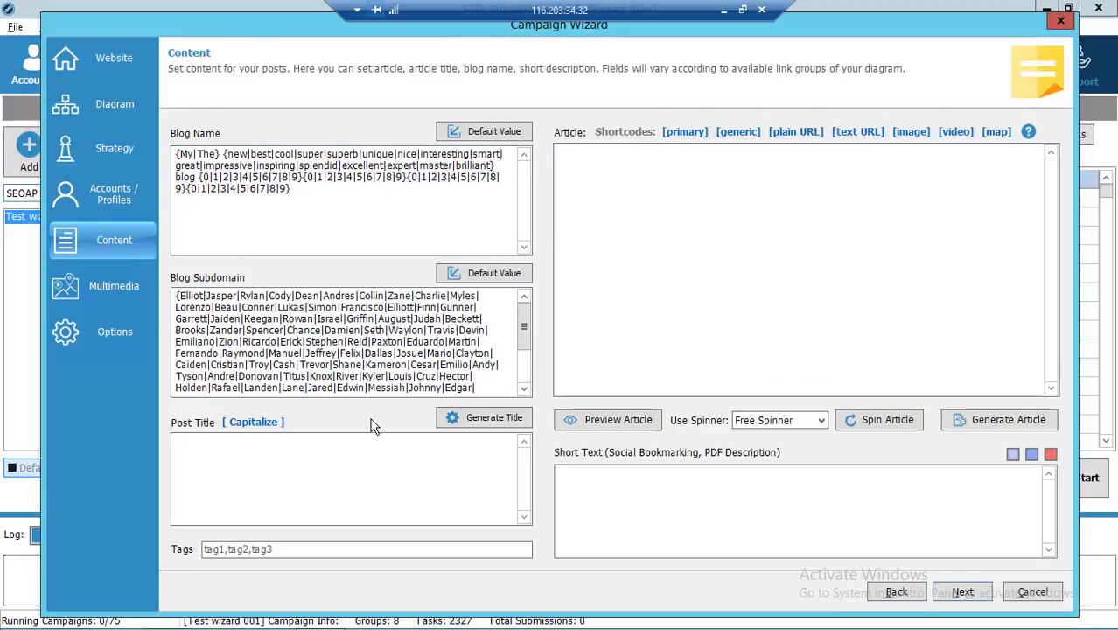
left_click(473, 420)
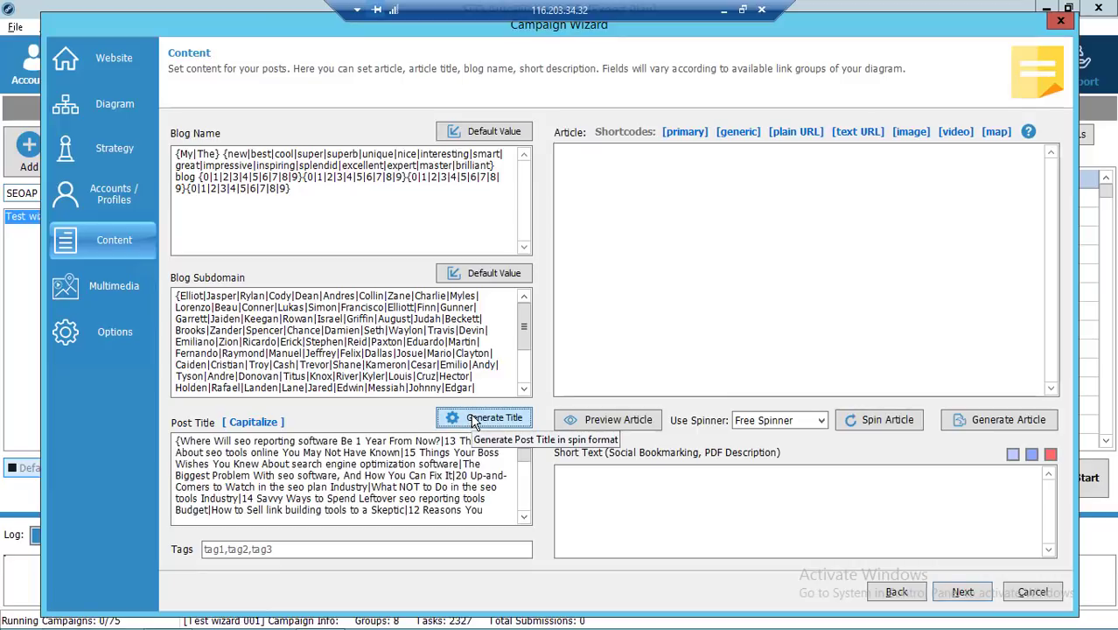
Copy the line {{ARTICLE 1} | {ARTICLE 2} | {ARTICLE 3}} from the Word document and paste it as the article in the Campaign Wizard.
left_click(639, 193)
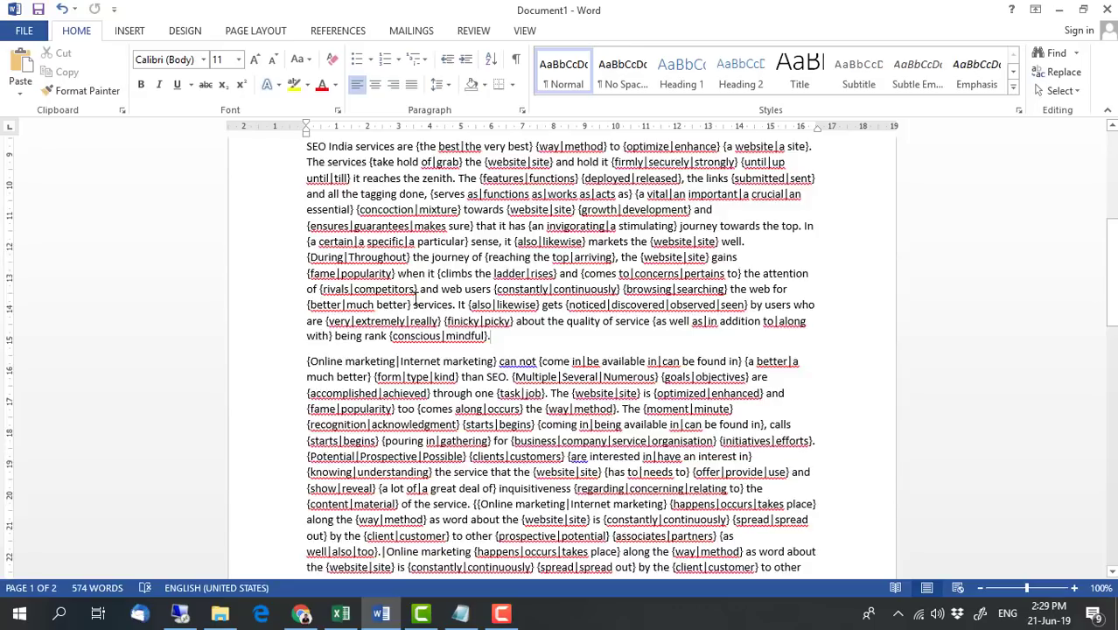
scroll(382, 352, "down", 5)
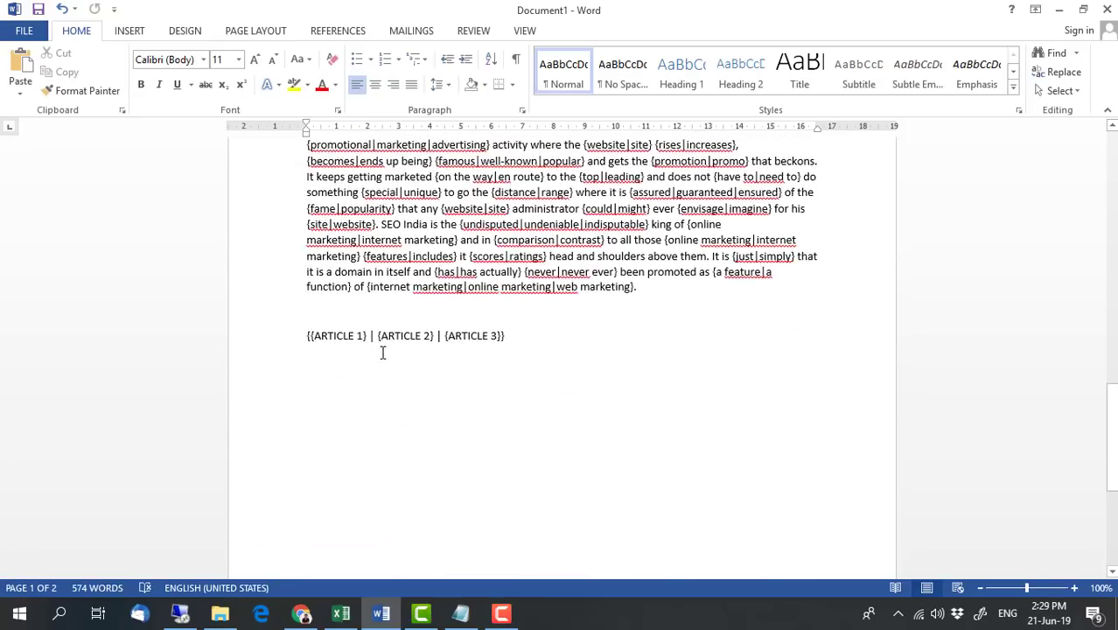
left_click_drag(306, 337, 482, 348)
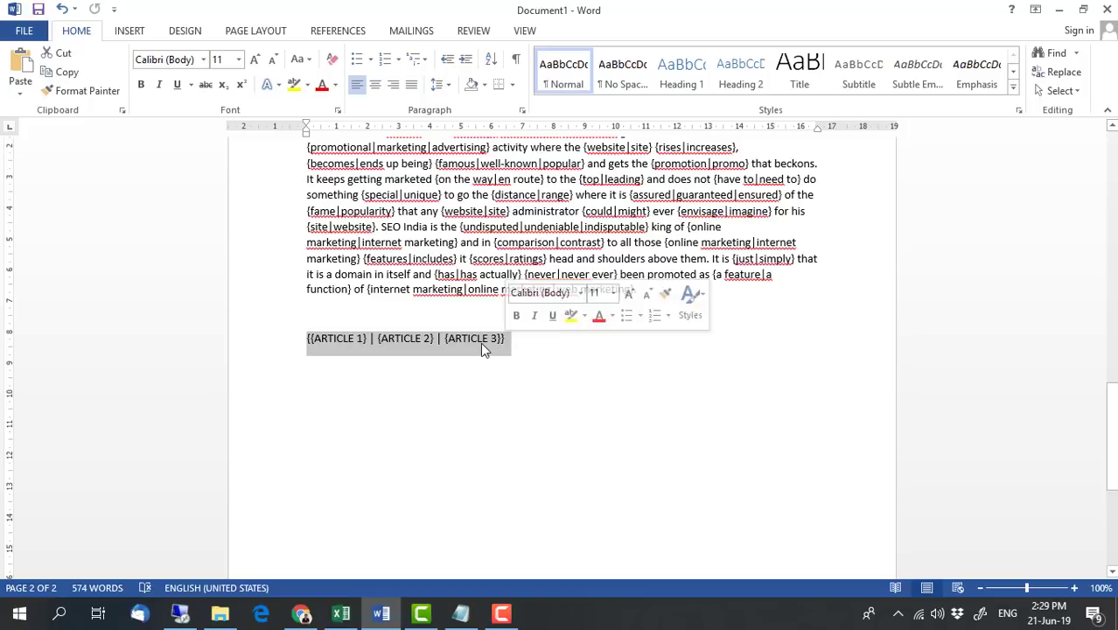
right_click(482, 348)
left_click(527, 376)
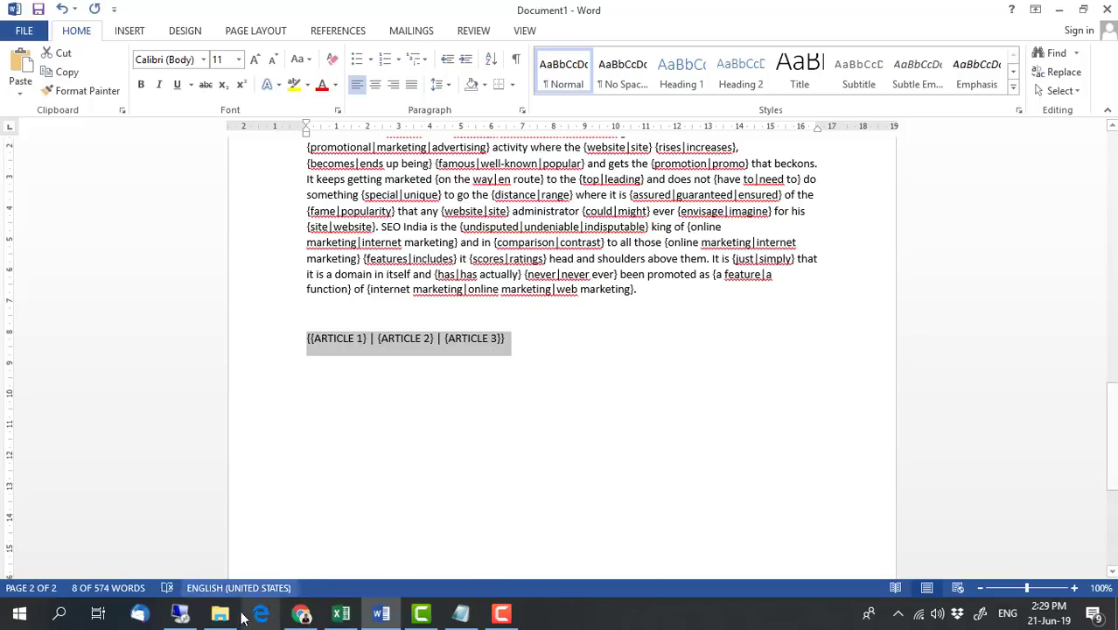
left_click(180, 613)
right_click(617, 174)
left_click(662, 244)
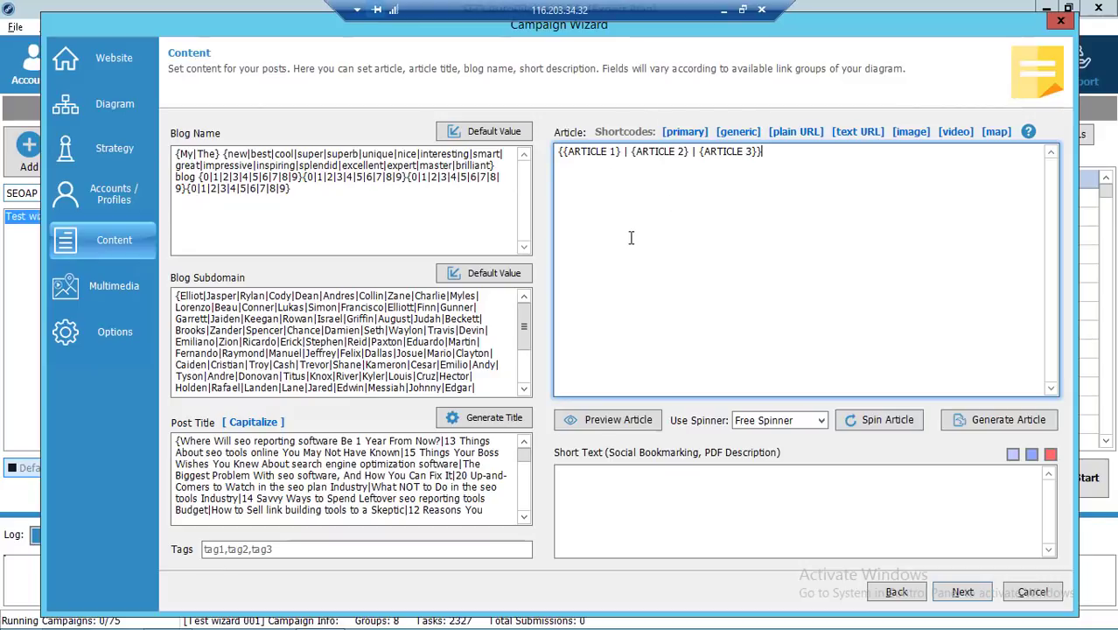
Preview the article and respin it four times to check which article variant is used, closing the preview at the end.
left_click(609, 421)
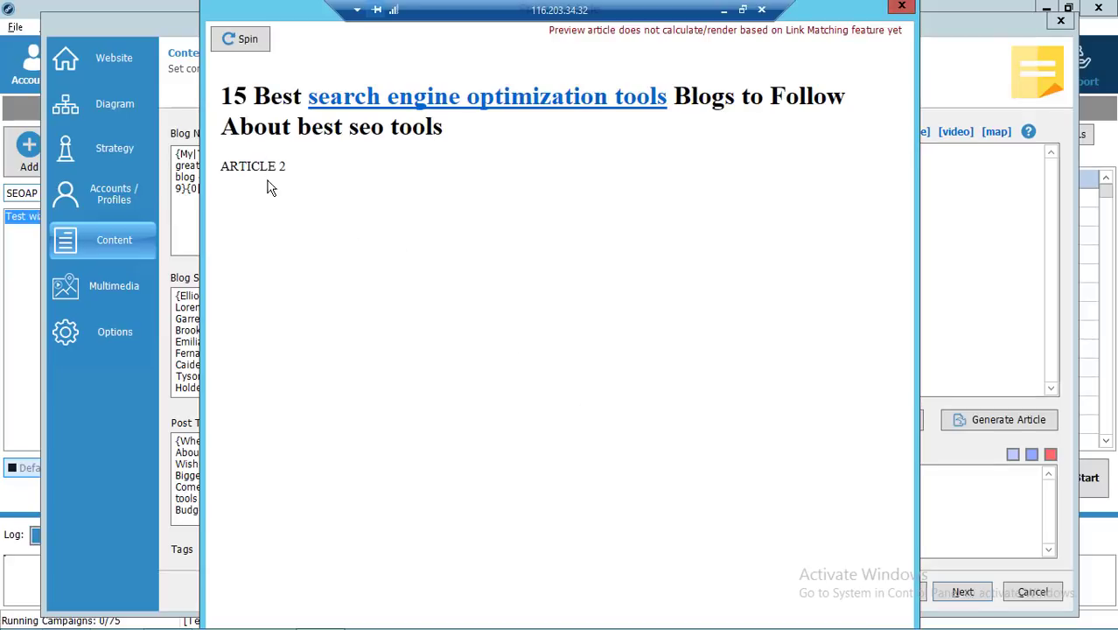
left_click(242, 41)
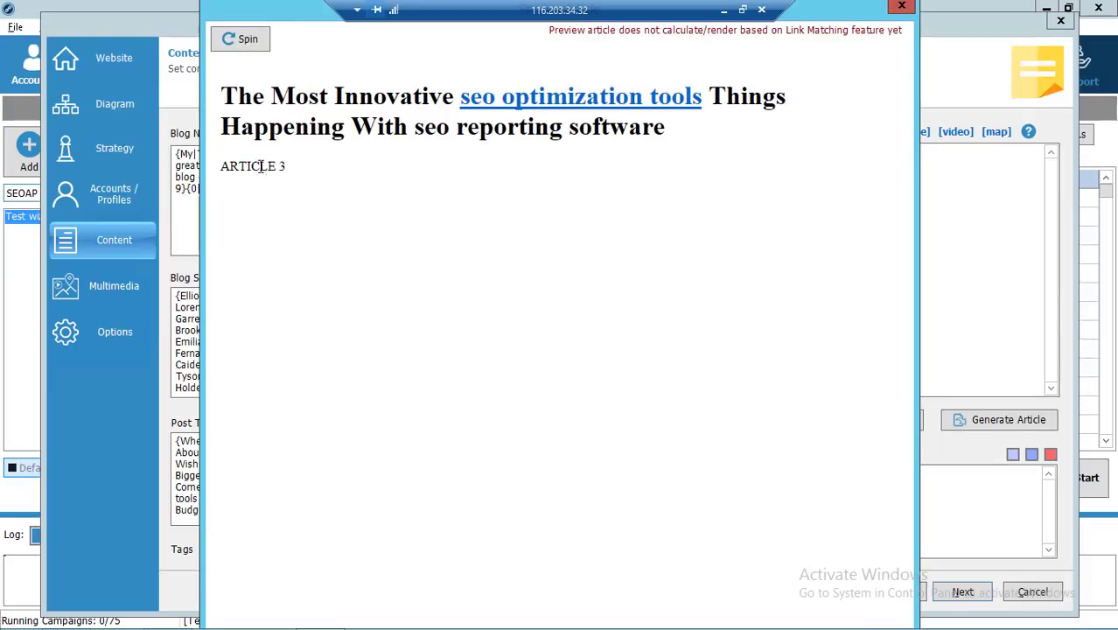
left_click(241, 41)
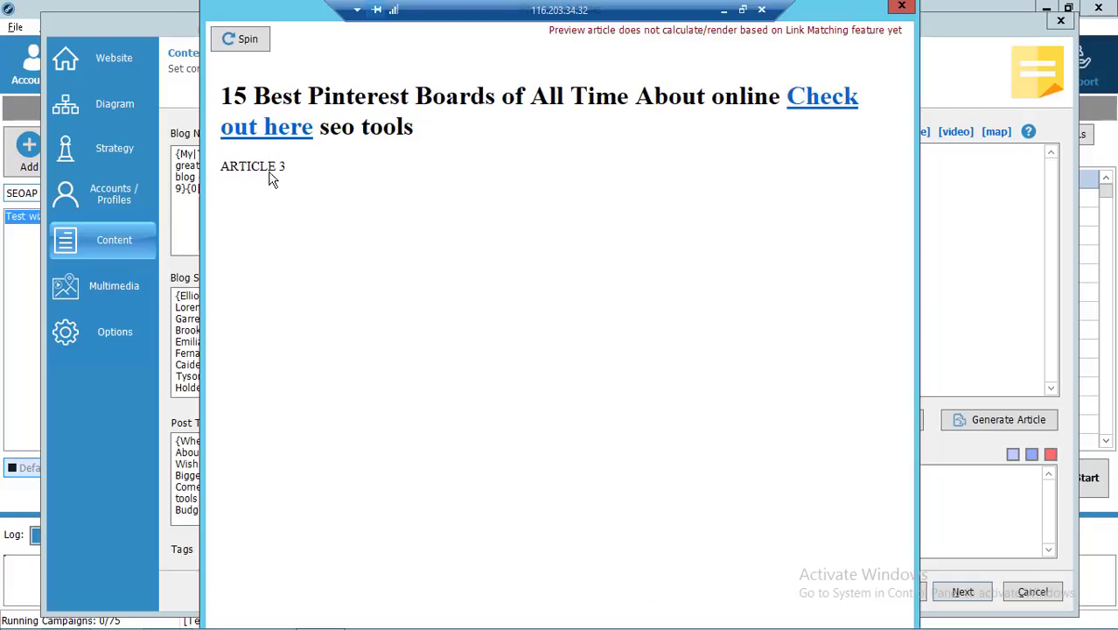
left_click(243, 41)
left_click(247, 42)
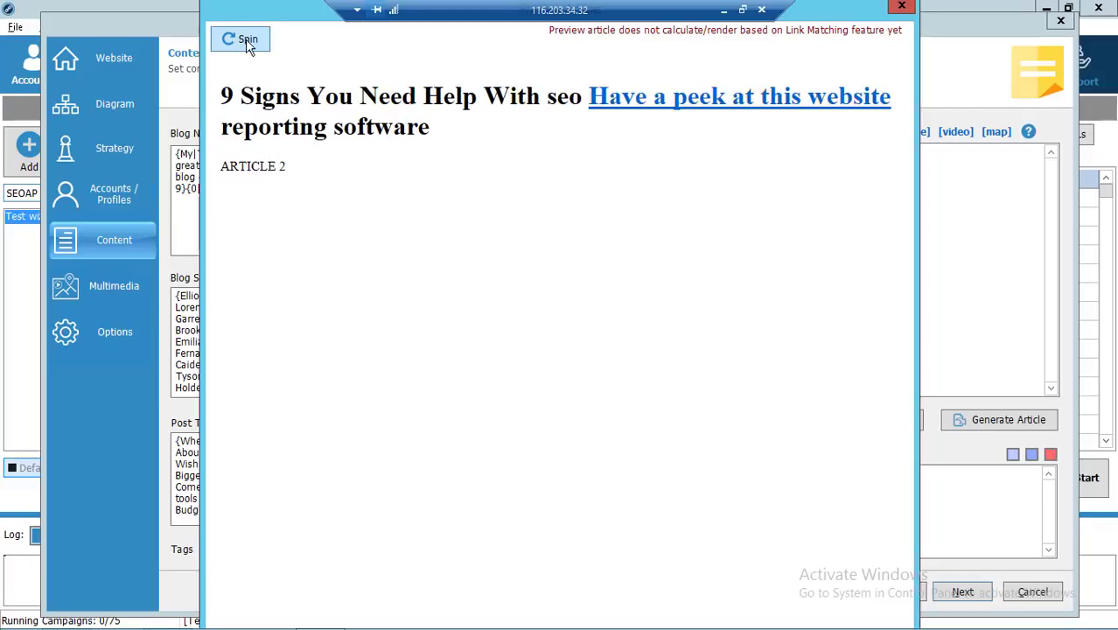
left_click(901, 8)
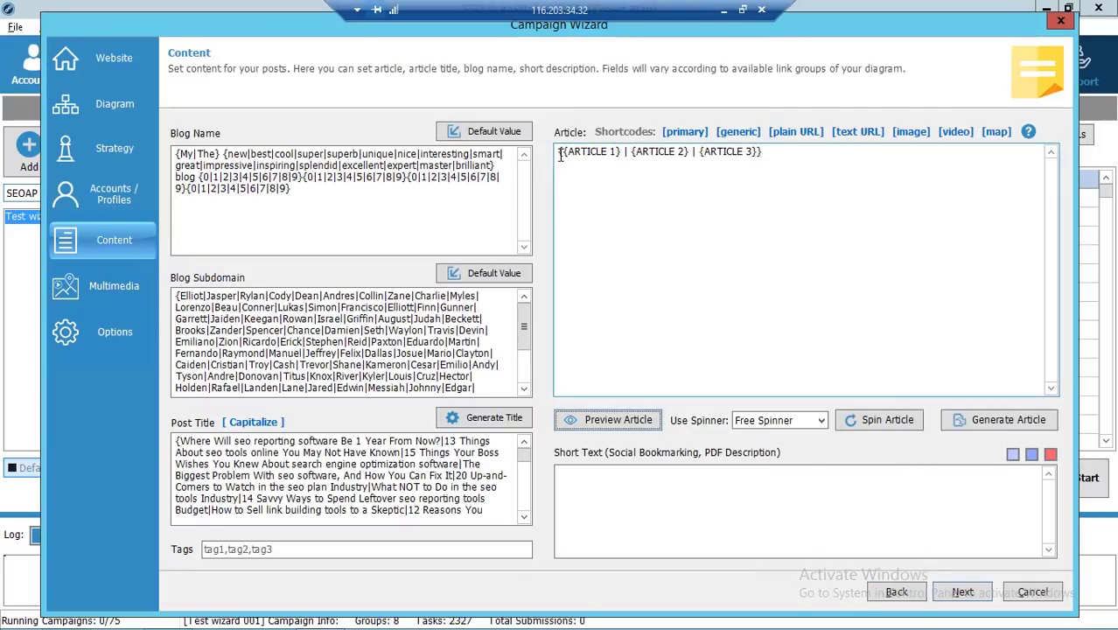
Clear the placeholder article text from the Campaign Wizard and switch to the Word document.
left_click_drag(559, 155, 829, 173)
key("Delete")
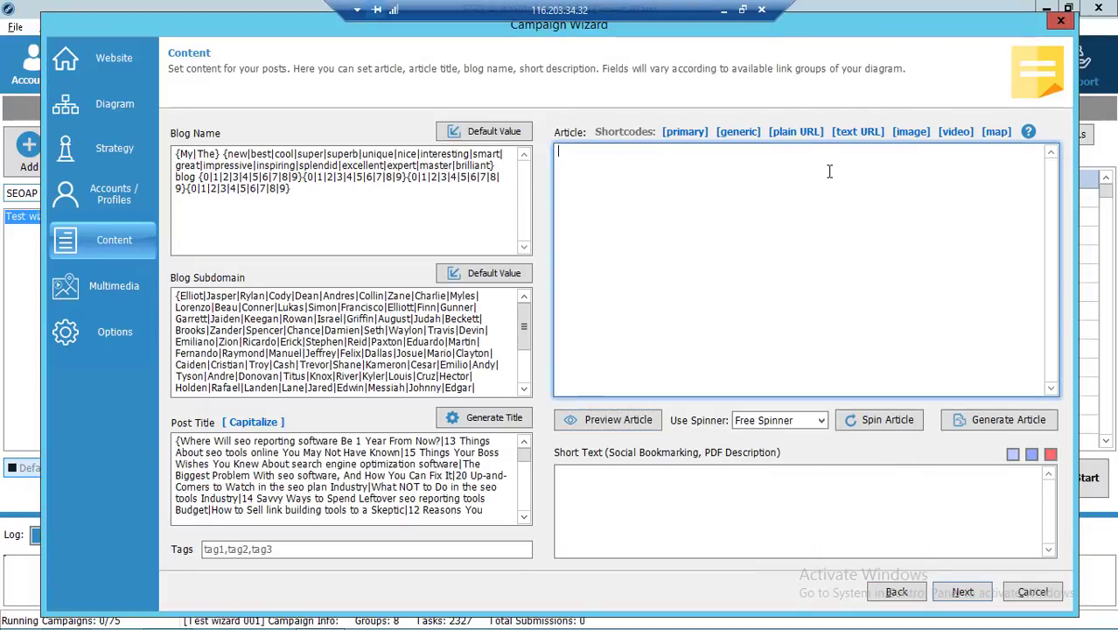
left_click(723, 17)
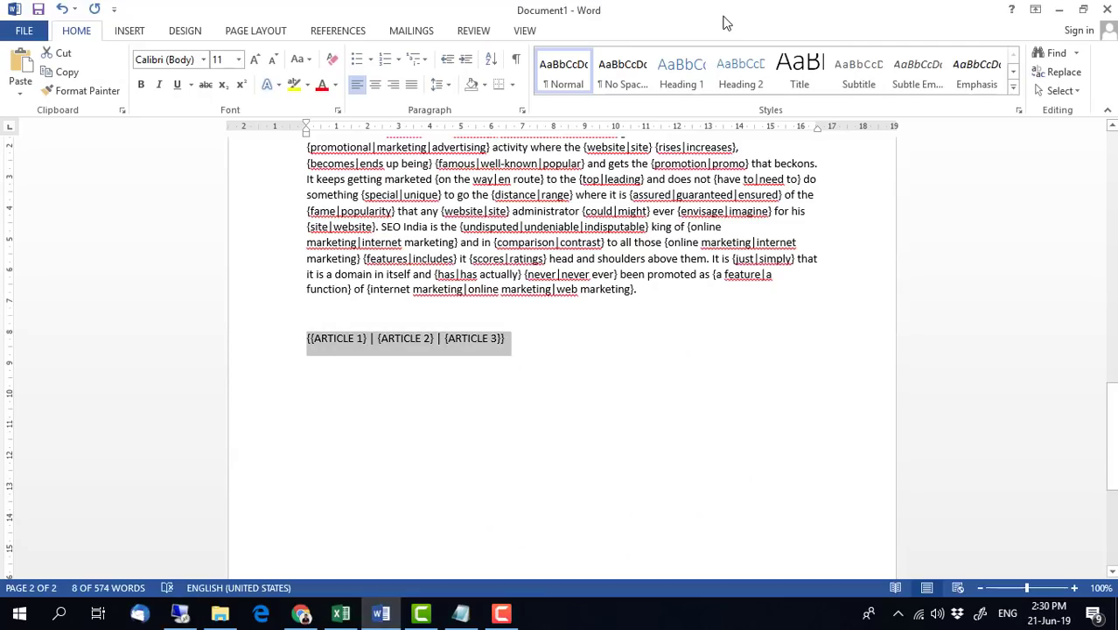
Enclose the document's first paragraph in an extra pair of braces and join the second paragraph to it with |{.
left_click(562, 287)
scroll(563, 272, "up", 6)
scroll(563, 272, "up", 10)
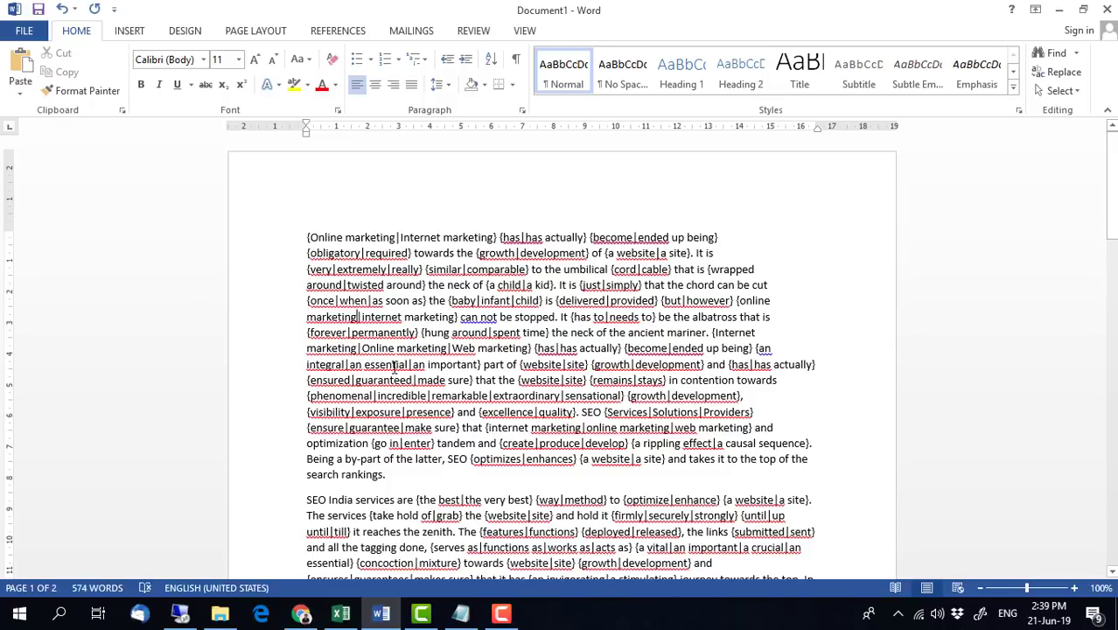
scroll(403, 423, "down", 2)
scroll(403, 423, "down", 1)
scroll(389, 355, "up", 3)
type("{")
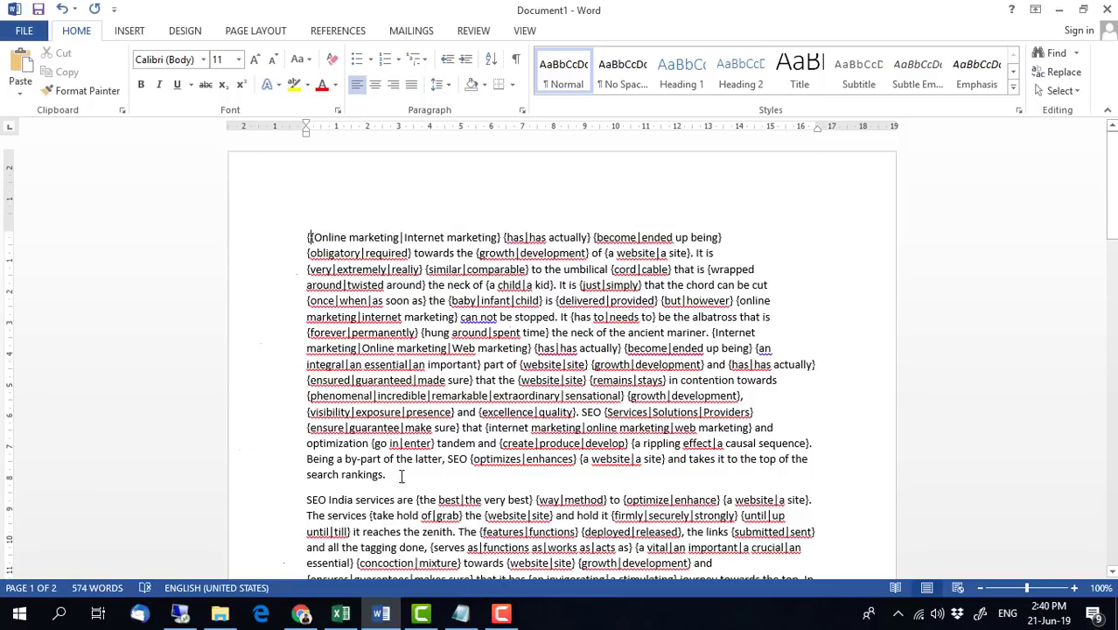
left_click(396, 474)
type("}")
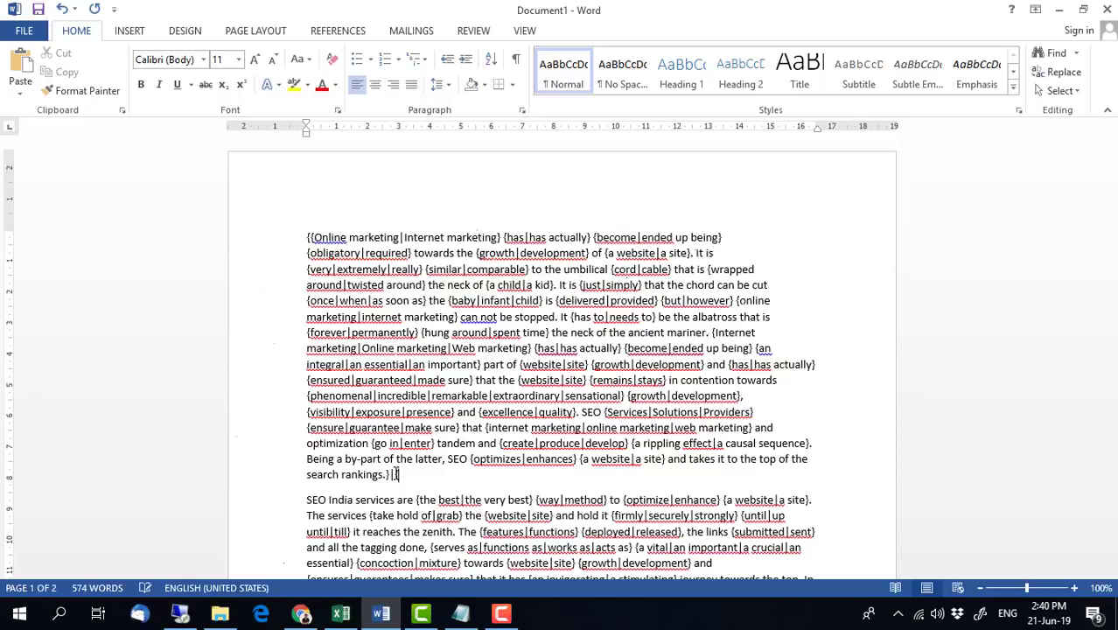
key("Delete")
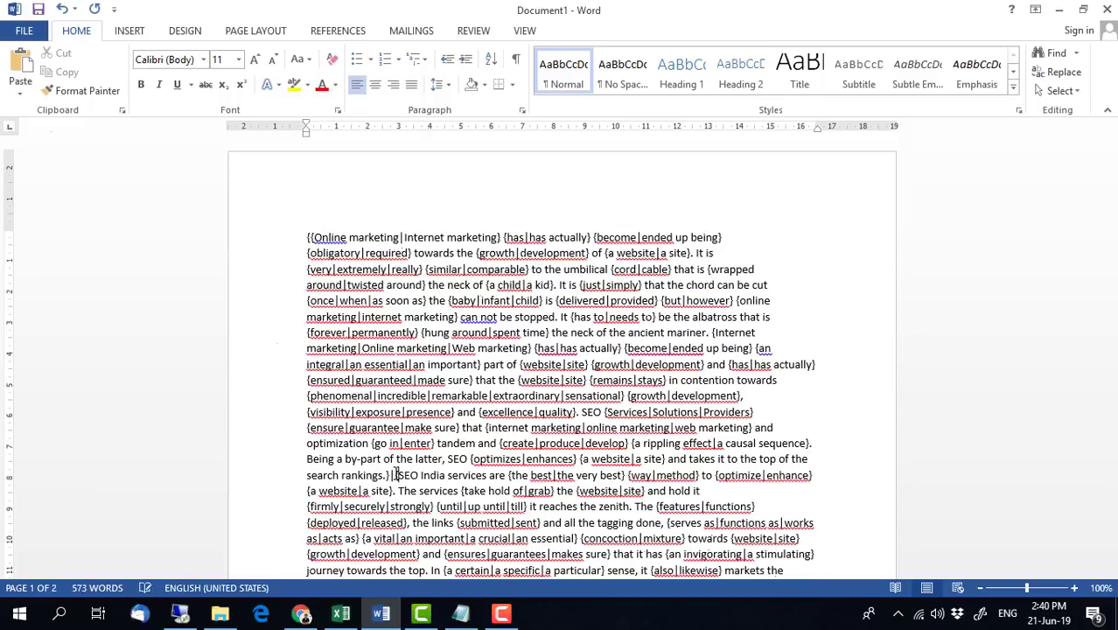
Close the second paragraph with a brace and enclose both paragraphs in an outer pair of braces.
scroll(554, 469, "down", 4)
left_click(554, 469)
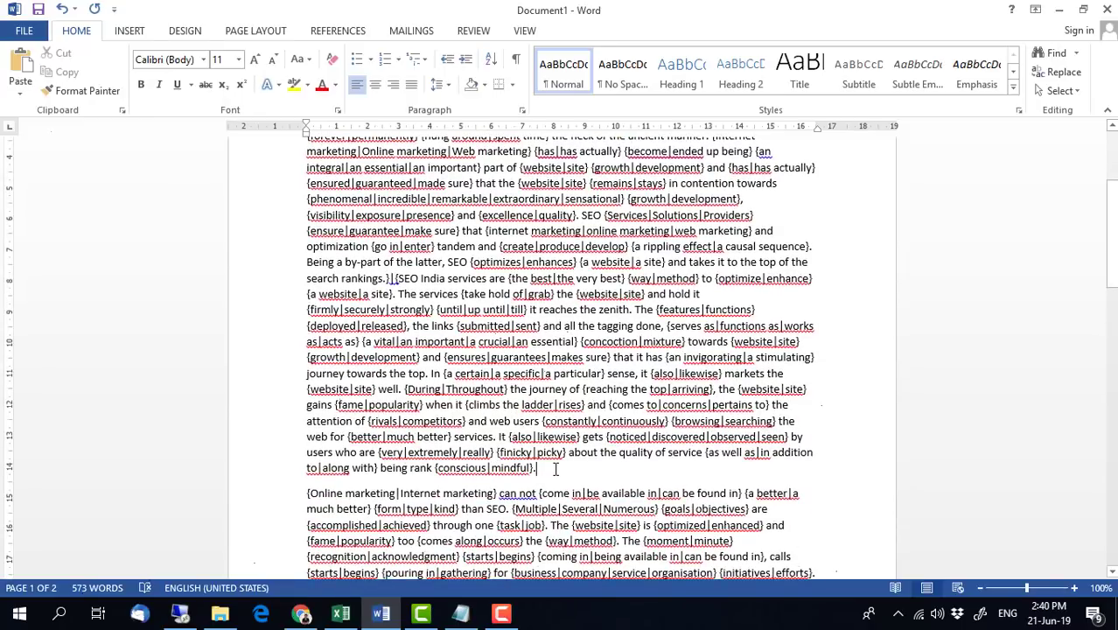
type("}")
key("ctrl+Home")
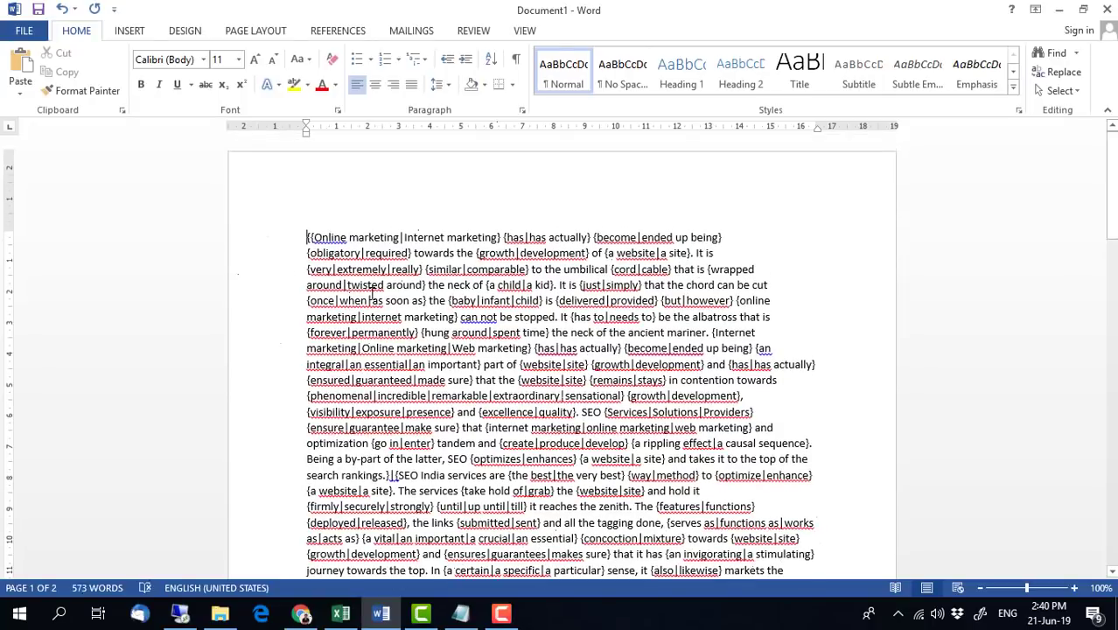
type("{")
scroll(537, 389, "down", 5)
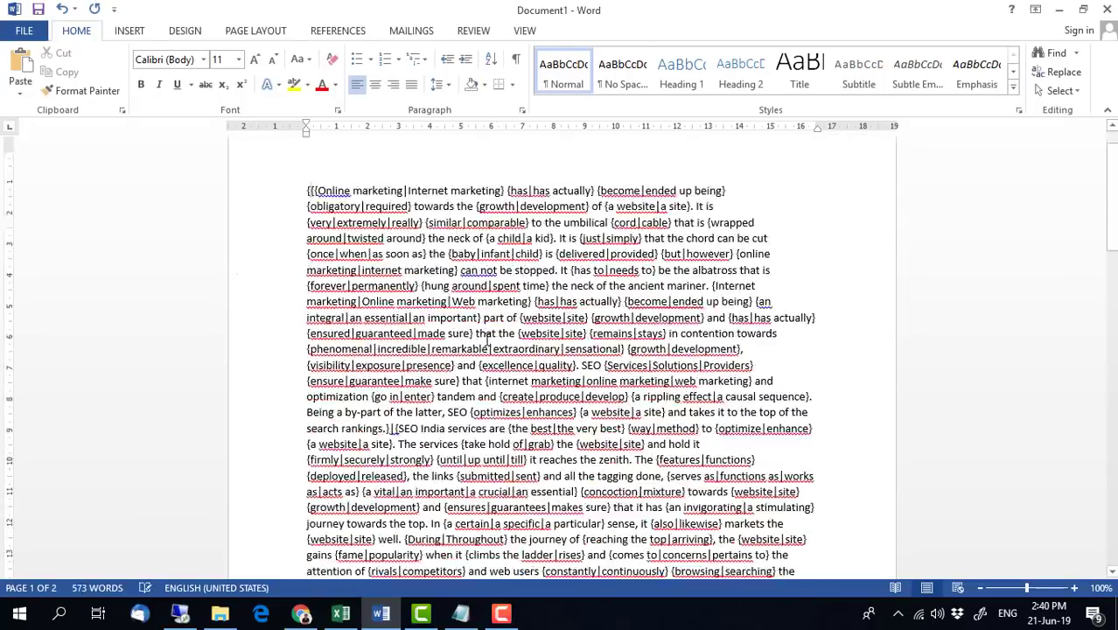
left_click(562, 428)
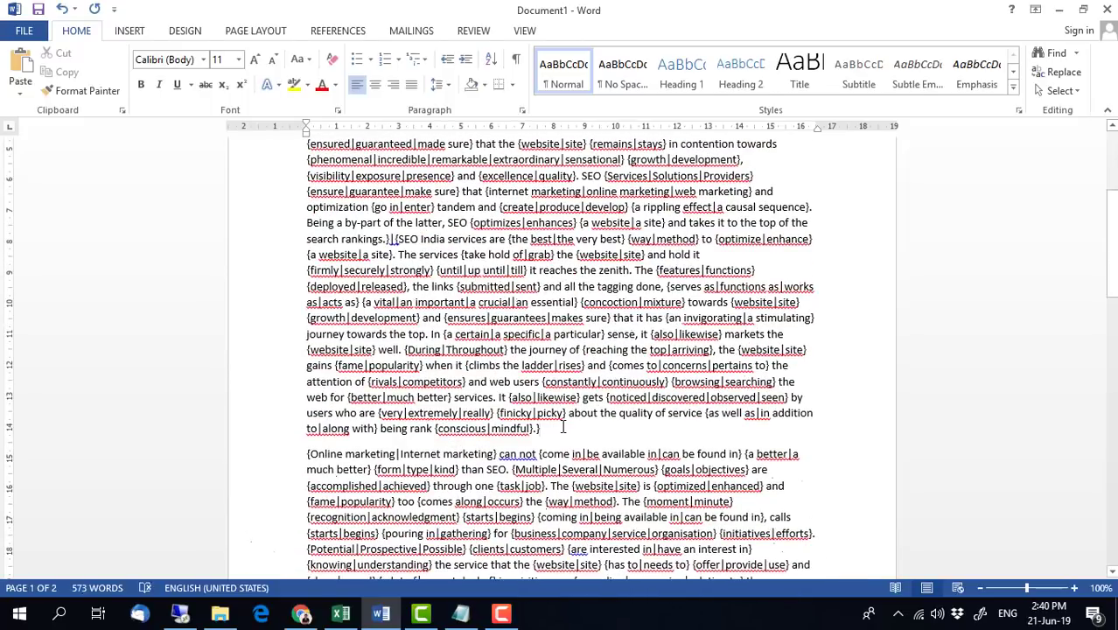
scroll(308, 226, "up", 5)
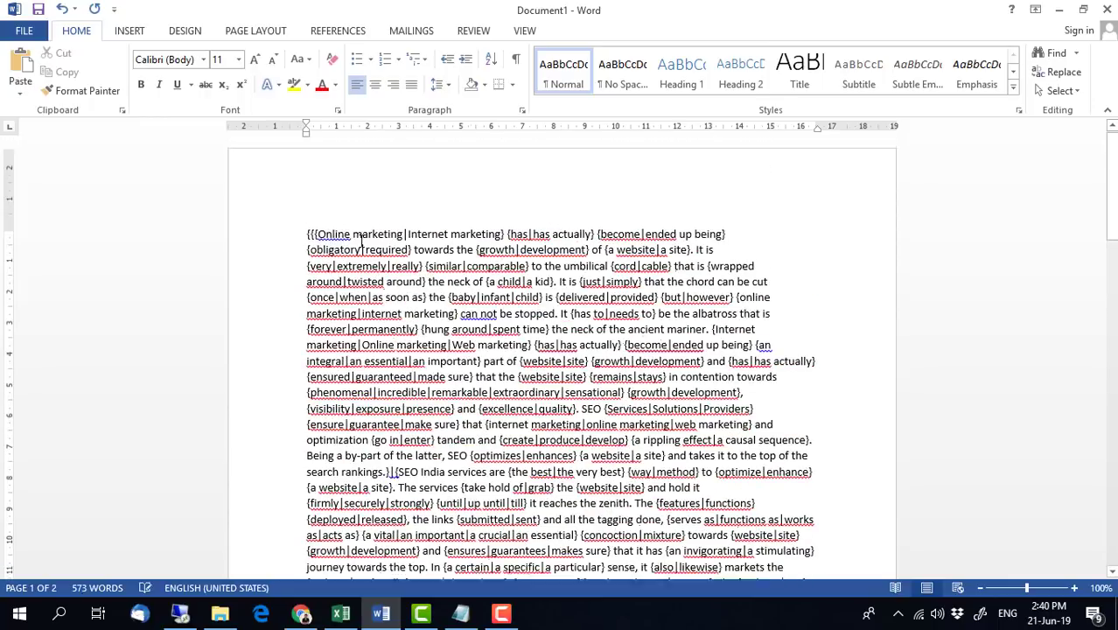
Copy the two-paragraph nested spin text from Word and paste it as the article in the Campaign Wizard.
left_click_drag(306, 236, 542, 245)
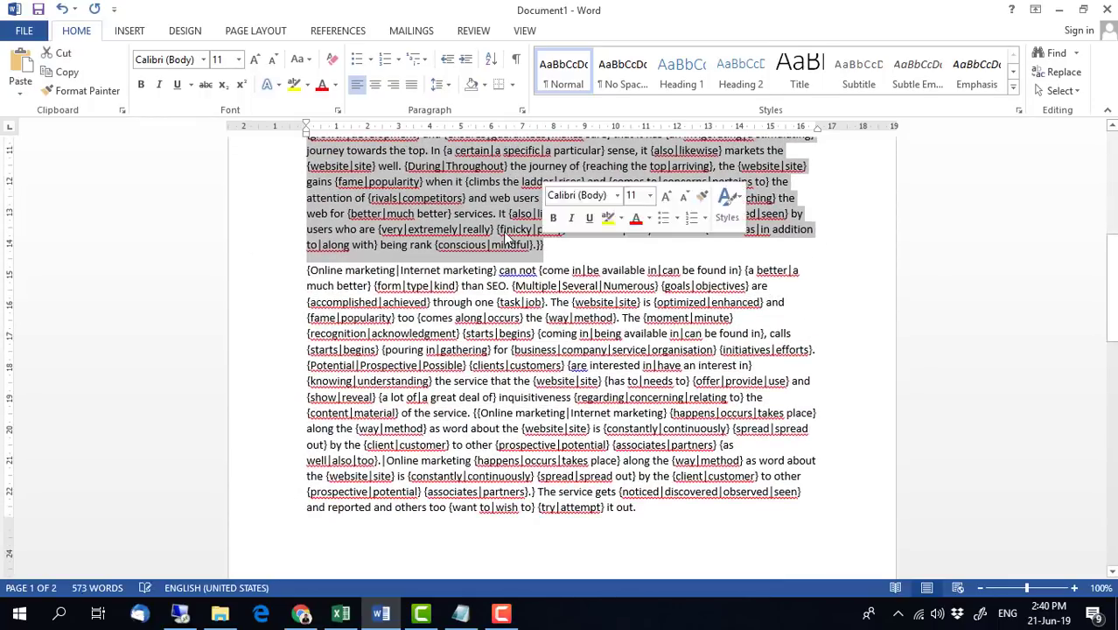
right_click(505, 236)
left_click(541, 261)
left_click(180, 613)
right_click(602, 176)
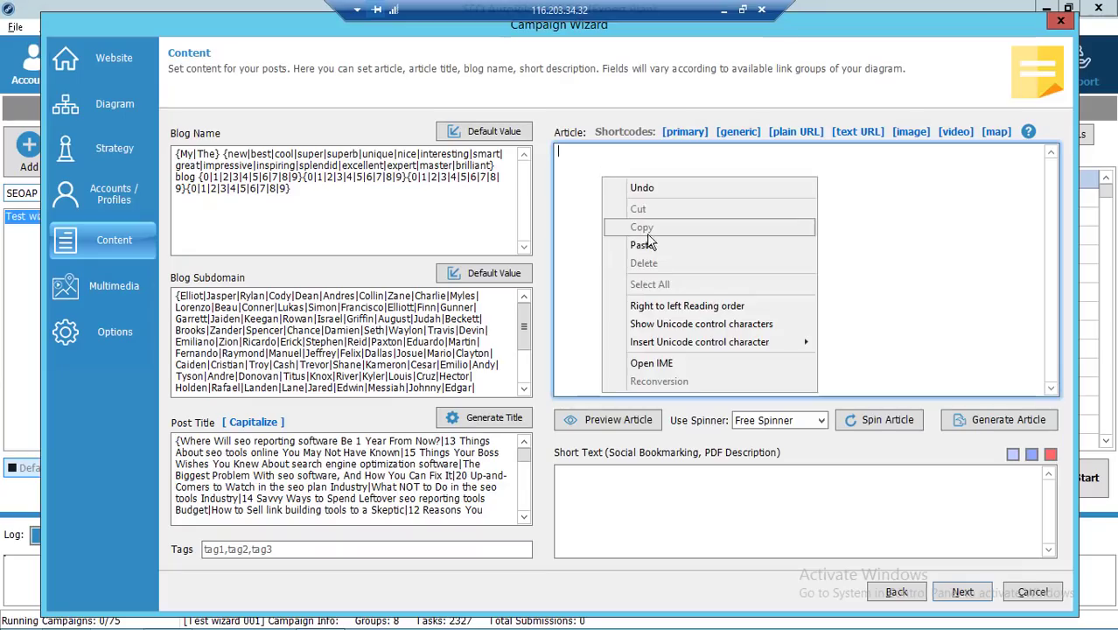
left_click(641, 245)
Preview the article and respin it three times to check which paragraph is used, closing the preview at the end.
left_click(604, 420)
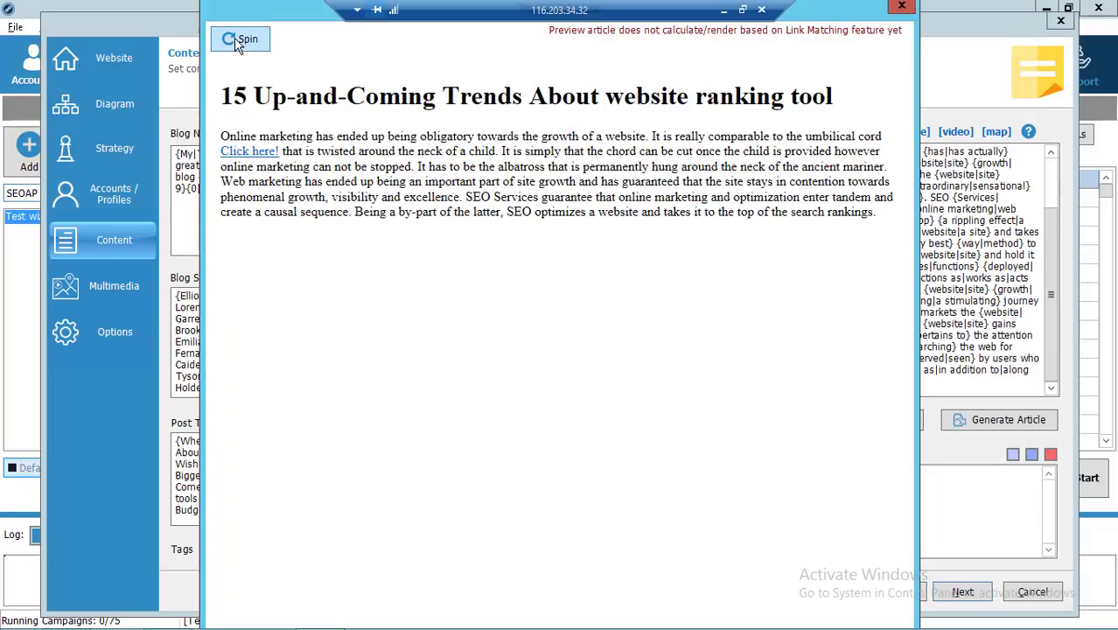
left_click(241, 41)
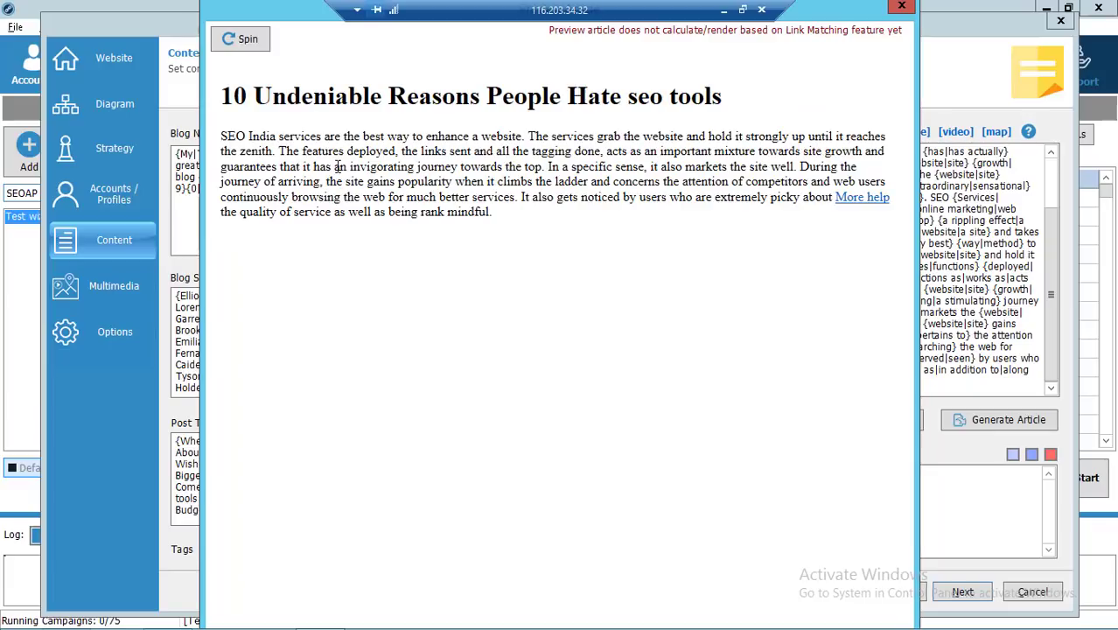
left_click(242, 39)
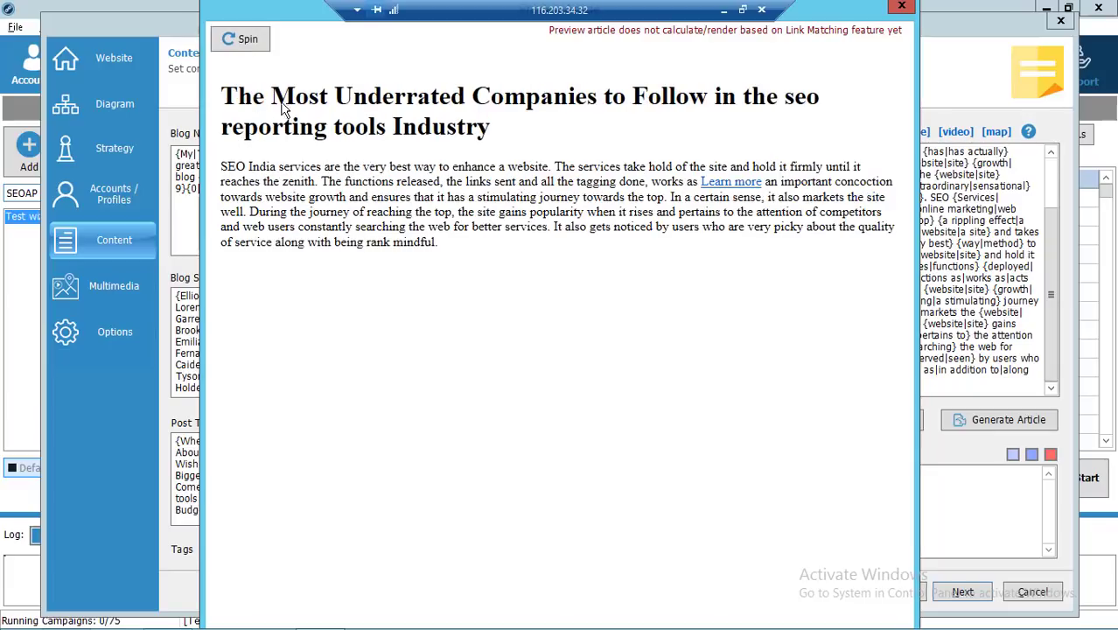
left_click(245, 39)
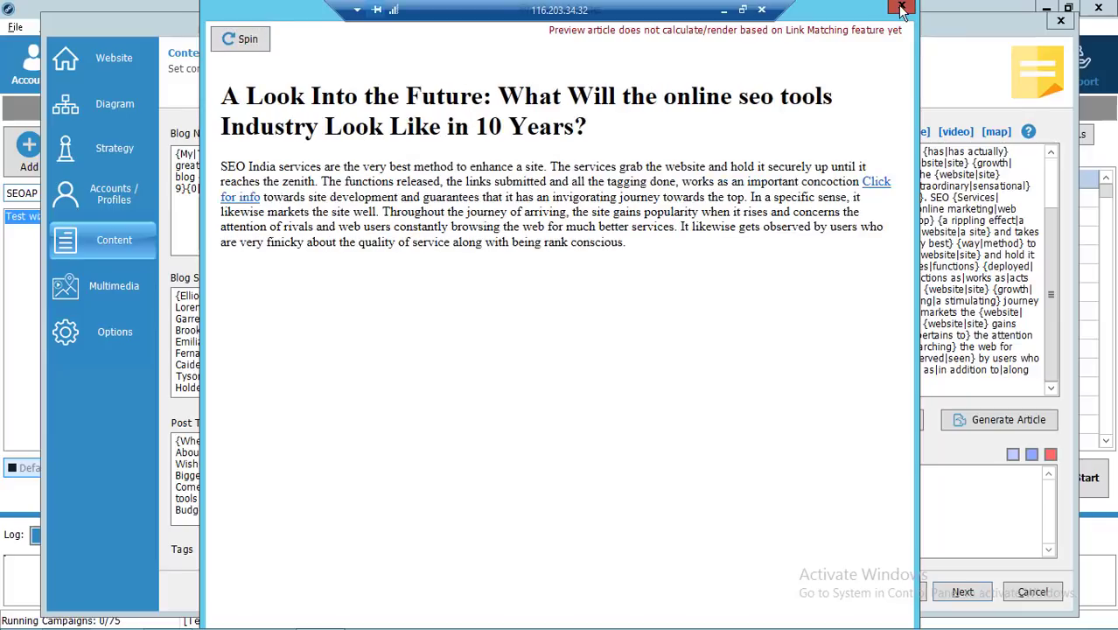
left_click(901, 8)
Copy the spun paragraph starting "This all" from Word and paste it as the campaign's Short Text.
left_click(578, 470)
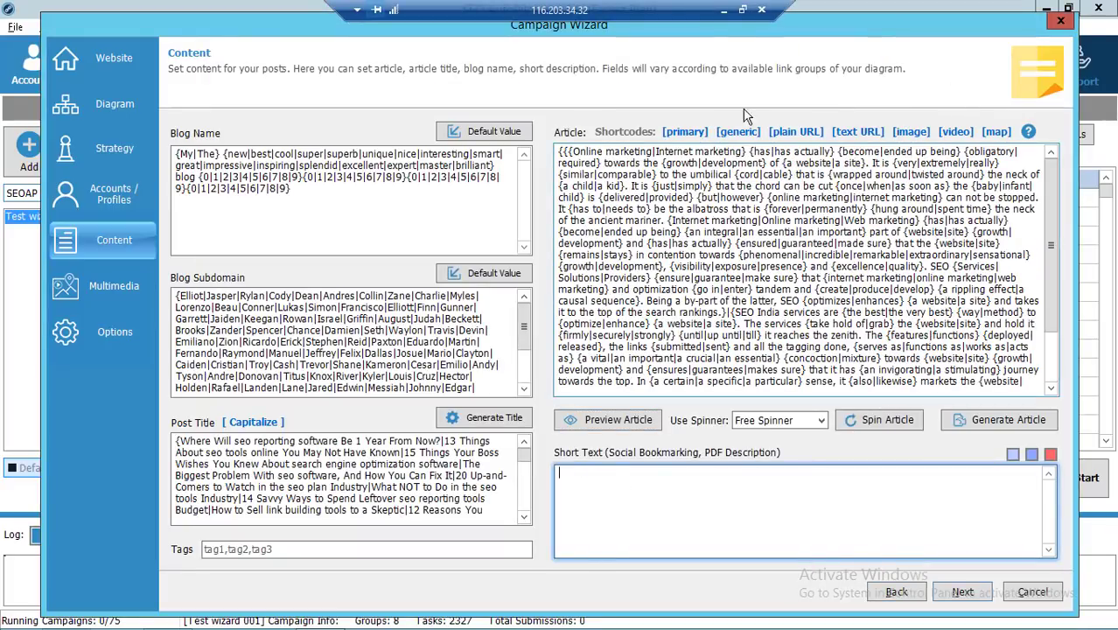
left_click(724, 9)
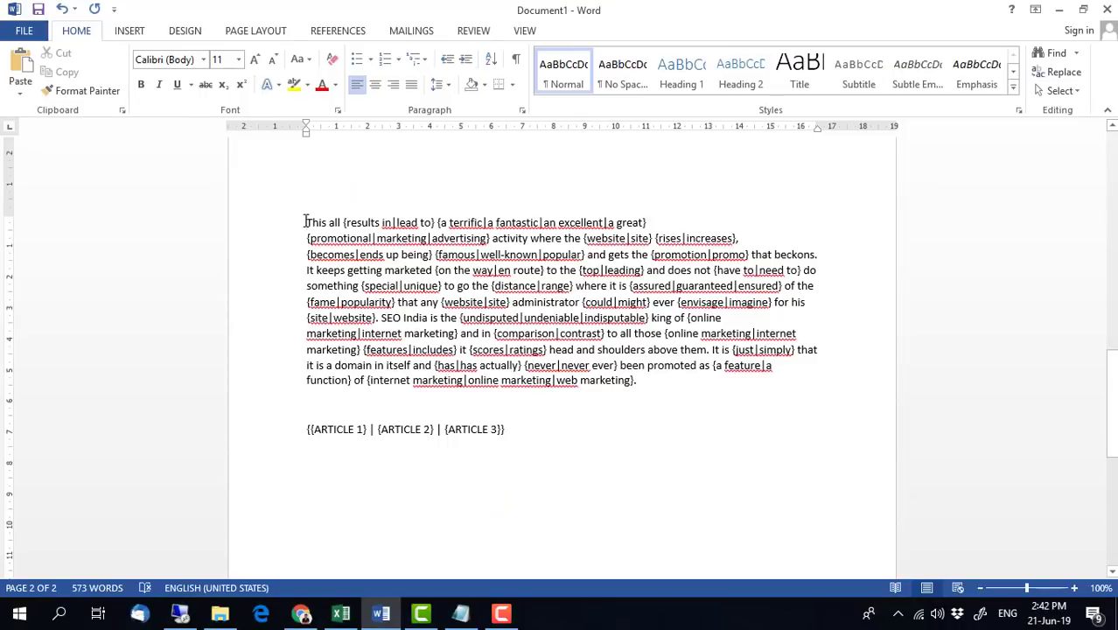
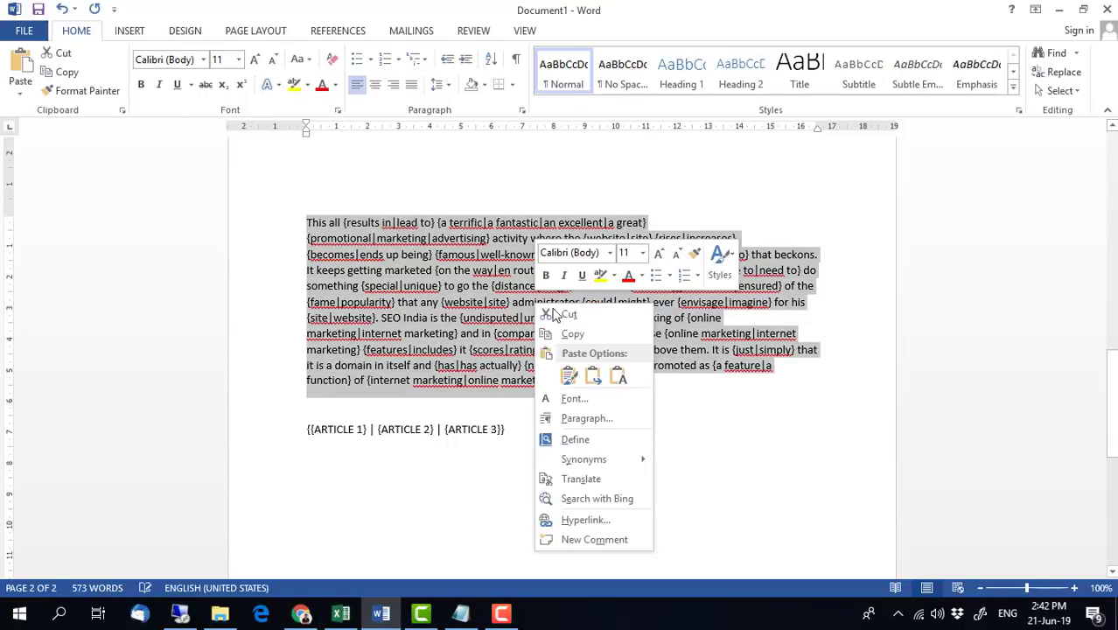
left_click(575, 332)
left_click(179, 614)
left_click(594, 494)
right_click(593, 495)
left_click(634, 351)
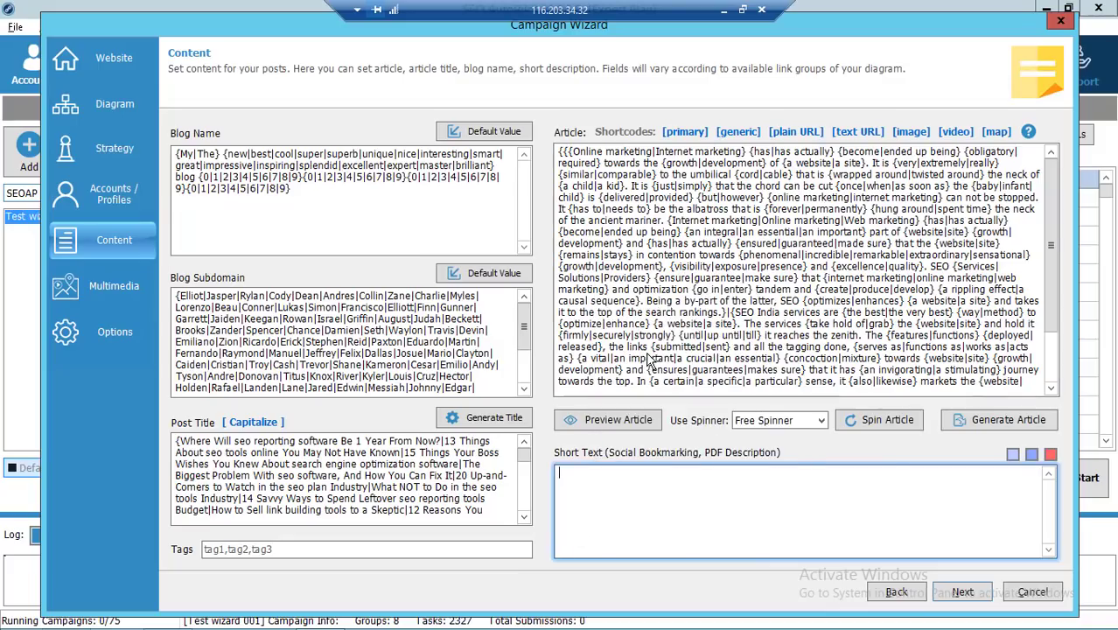
Continue to the Multimedia settings, paste the copied list of image URLs and set the number of images to 1.
left_click(962, 593)
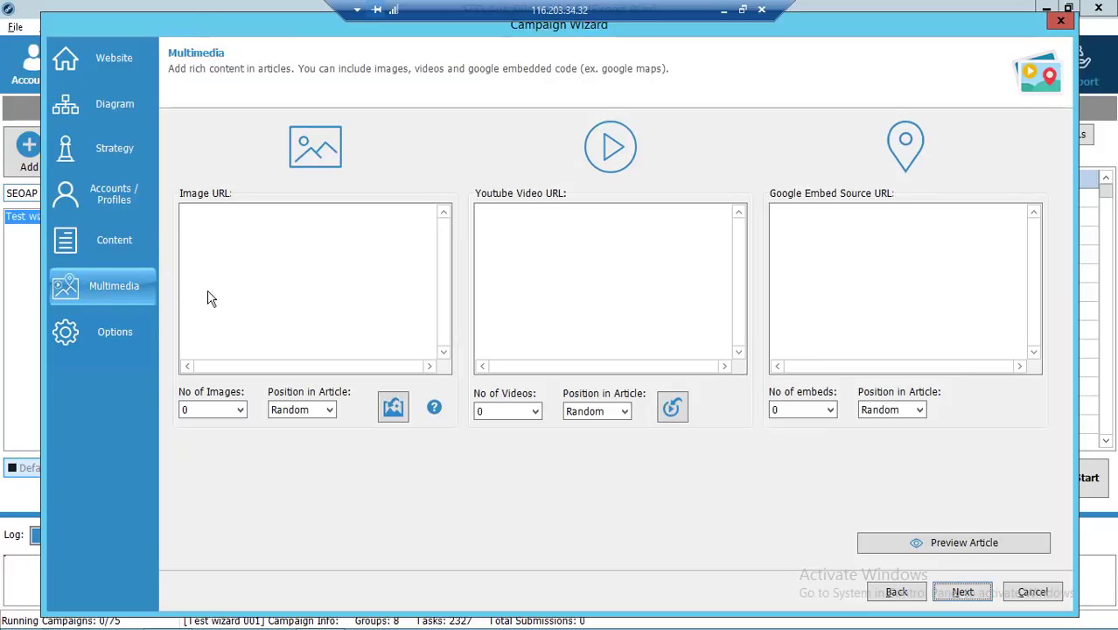
left_click(263, 227)
left_click(603, 262)
left_click(840, 236)
left_click(257, 229)
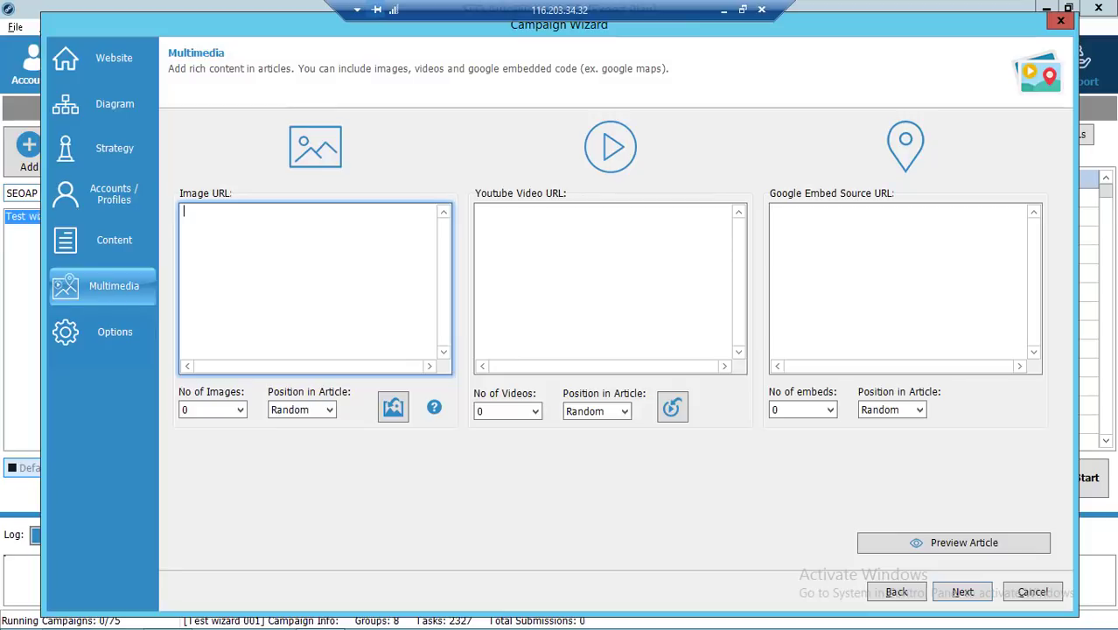
right_click(255, 239)
left_click(302, 310)
left_click(237, 409)
left_click(220, 433)
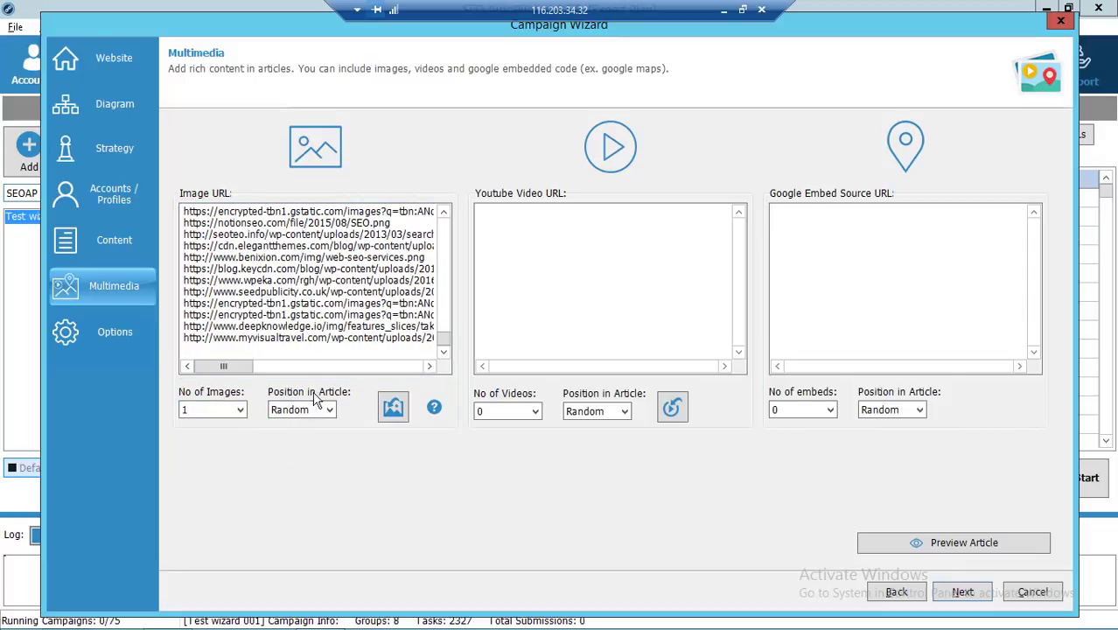
Try an amount of 13 in the image scraping options and close them without scraping.
left_click(393, 407)
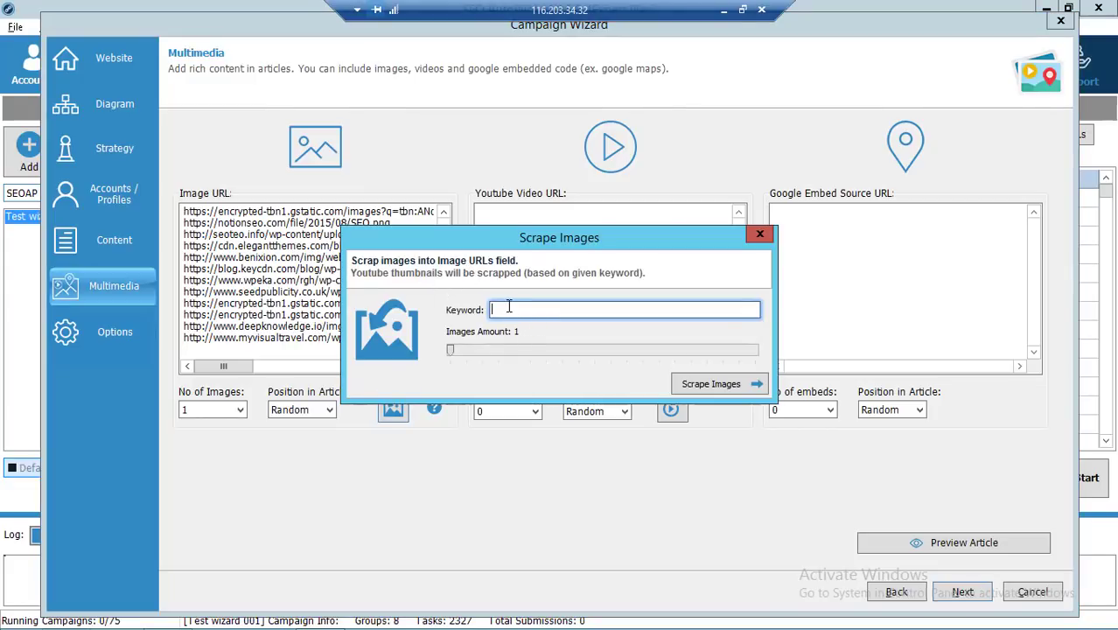
left_click_drag(454, 348, 643, 363)
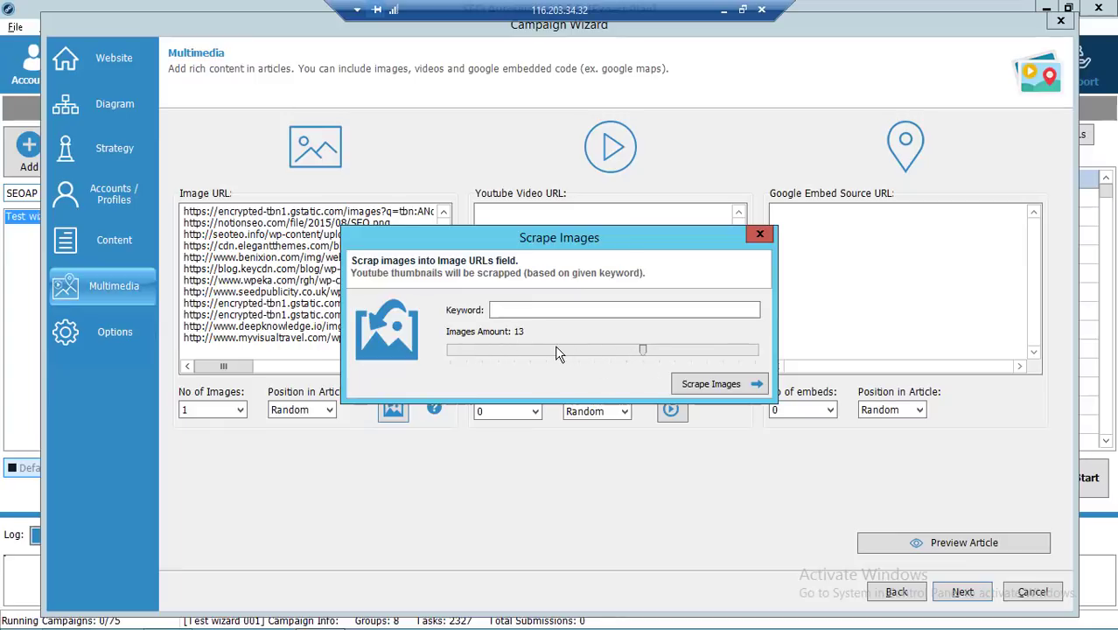
left_click(760, 235)
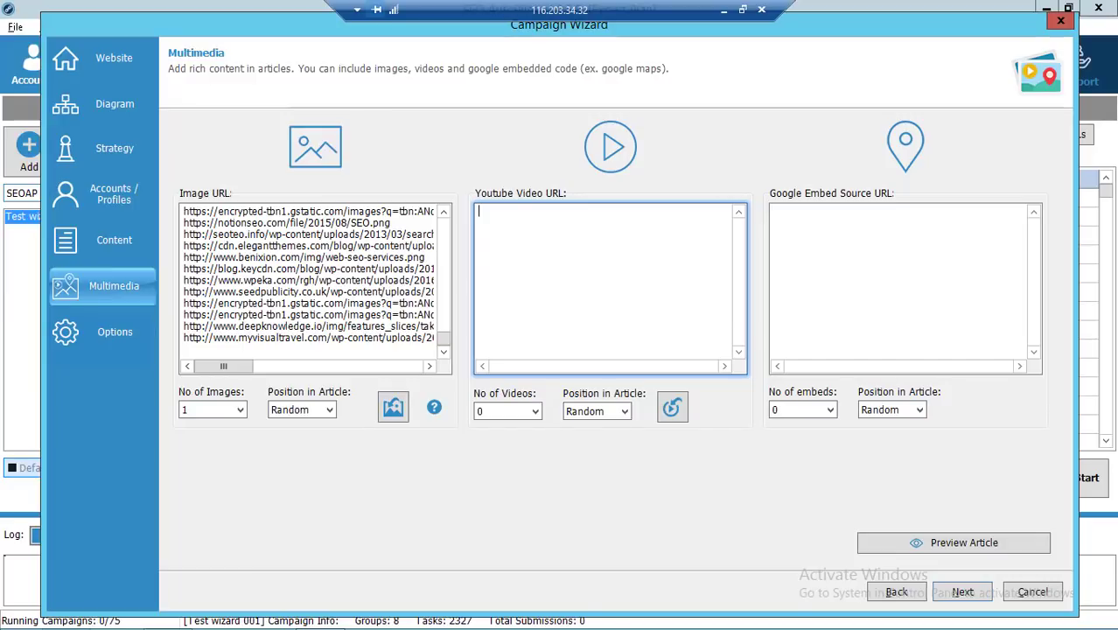
Paste the copied list of YouTube video URLs and set the number of videos to 1.
right_click(529, 227)
left_click(581, 293)
left_click(507, 411)
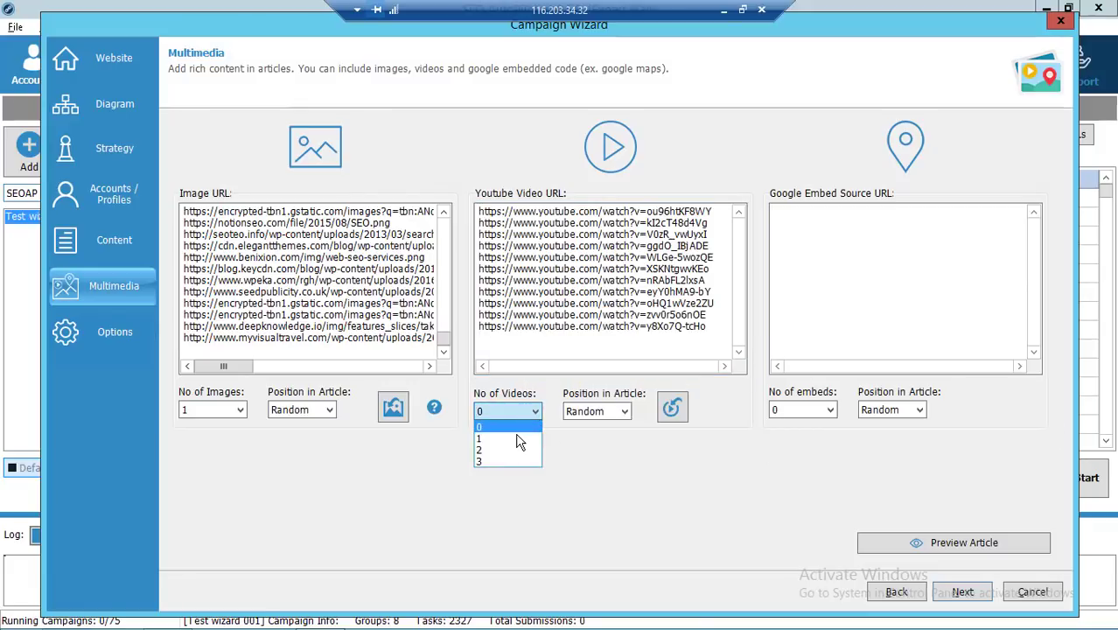
left_click(516, 437)
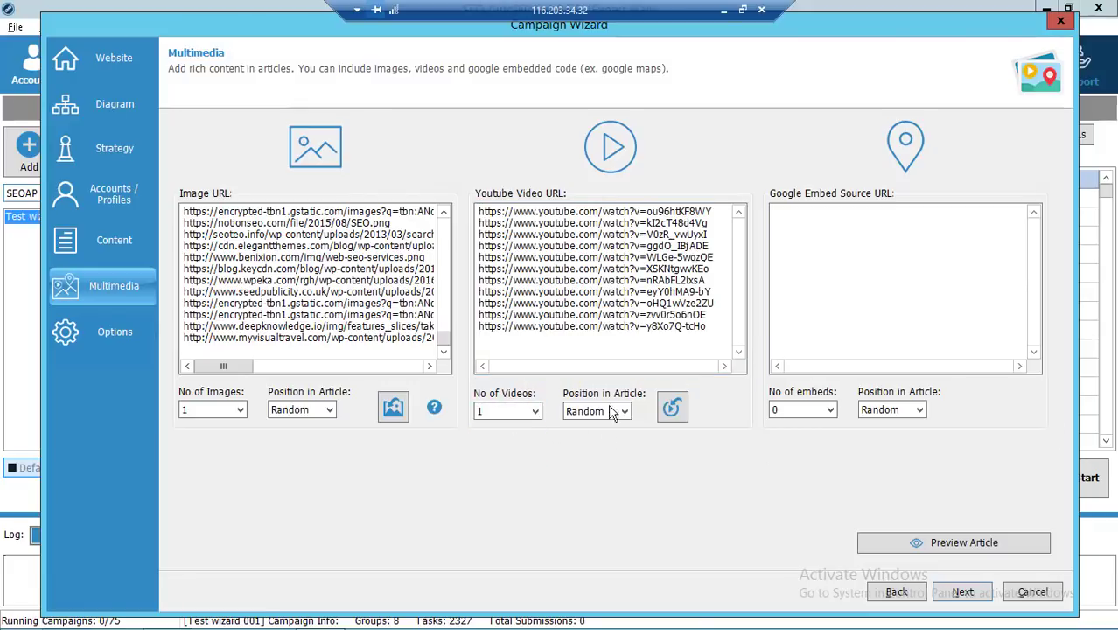
Try an amount of 6 in the video scraping options and close them without scraping.
left_click(673, 408)
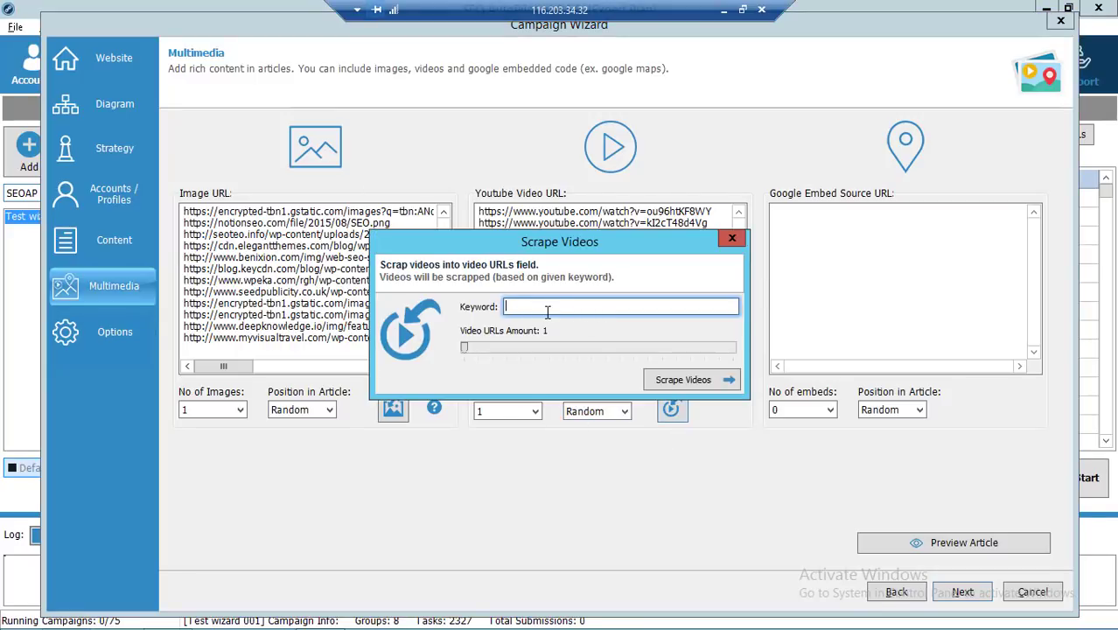
left_click(466, 348)
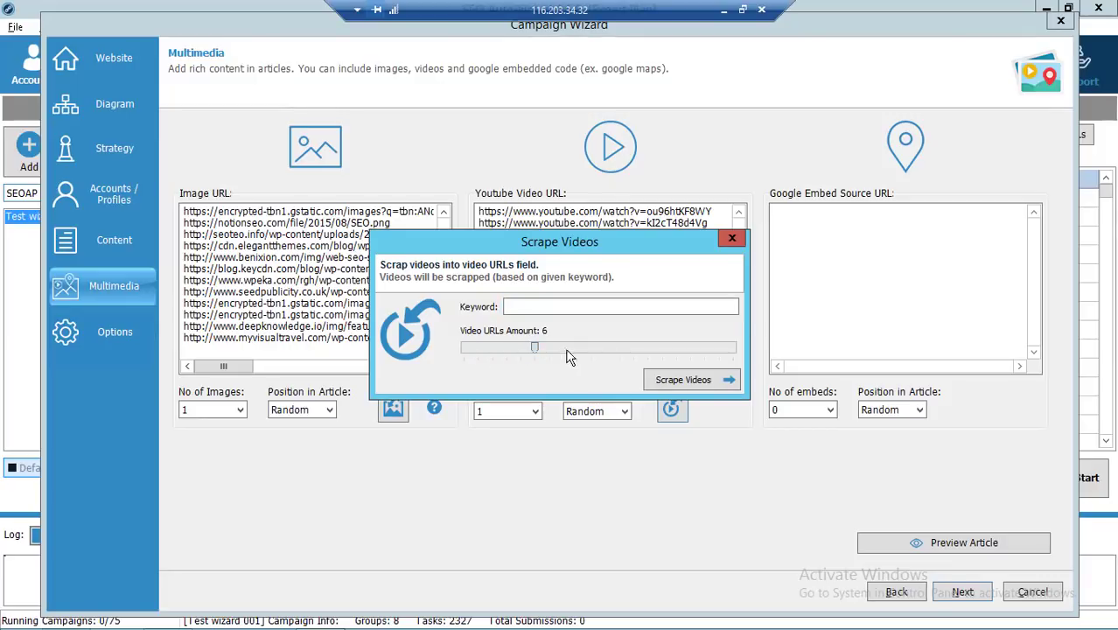
left_click(731, 240)
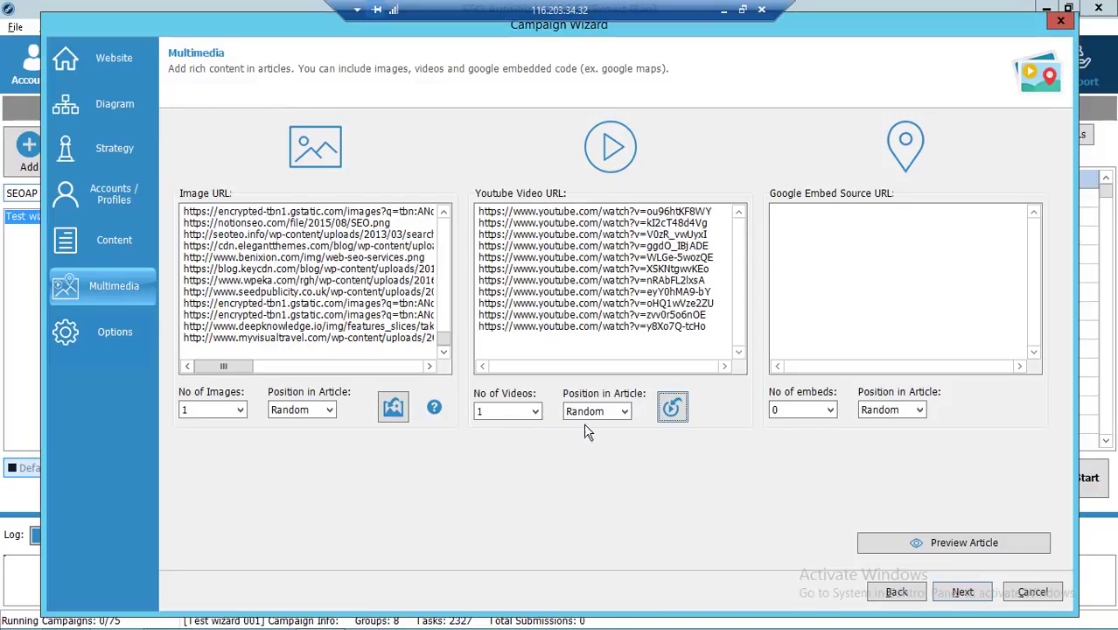
Leave the Google embed source empty, continue to the campaign Options and set the browser threads to 3.
left_click(873, 227)
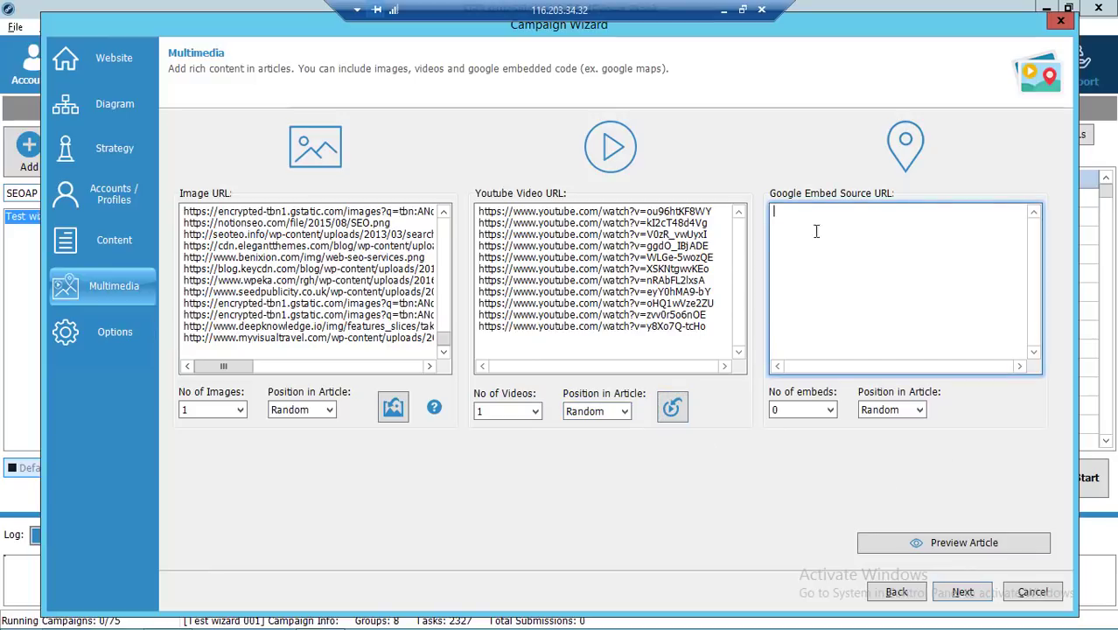
left_click(959, 593)
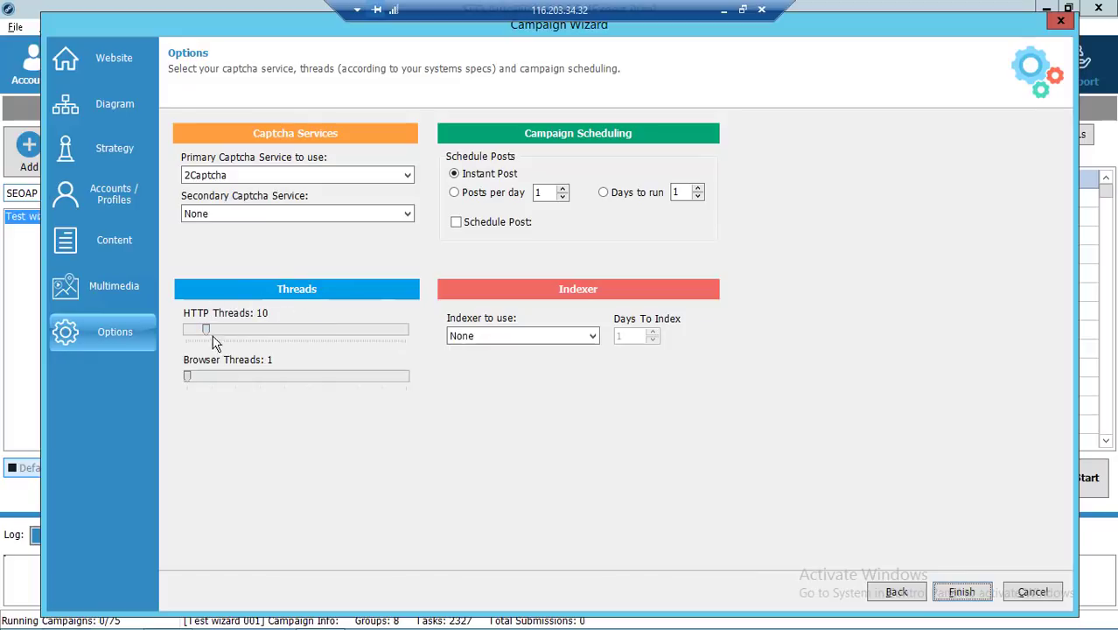
left_click_drag(208, 376, 240, 377)
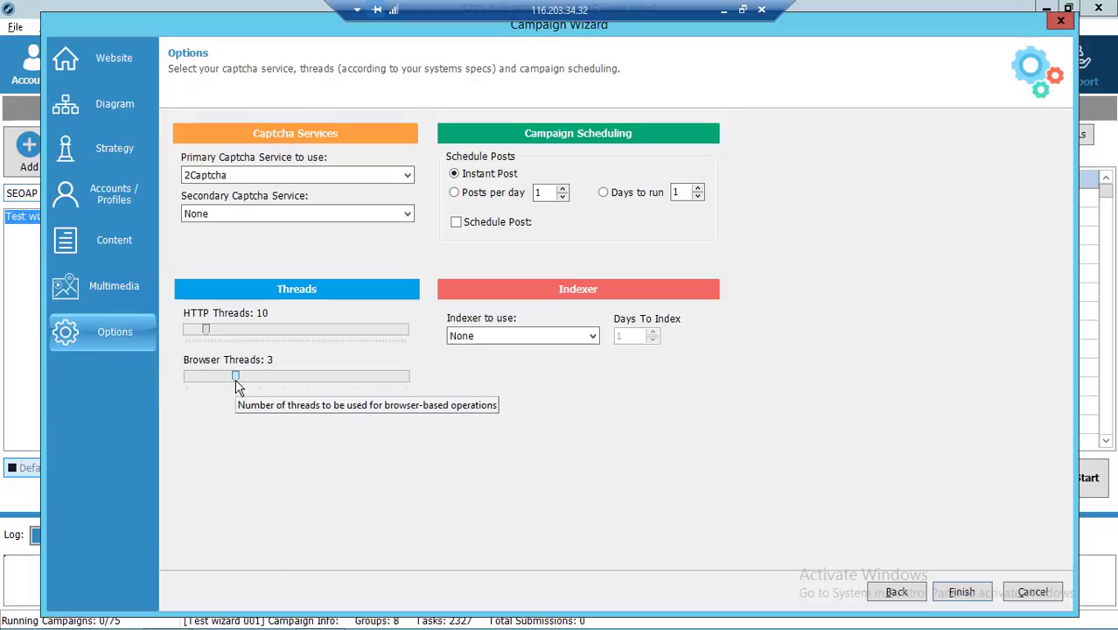
Keep 3 browser threads and no indexer, finish the campaign setup and acknowledge that it is saved.
mouse_move(235, 383)
left_mouse_down()
mouse_move(162, 374)
mouse_move(235, 380)
left_mouse_up()
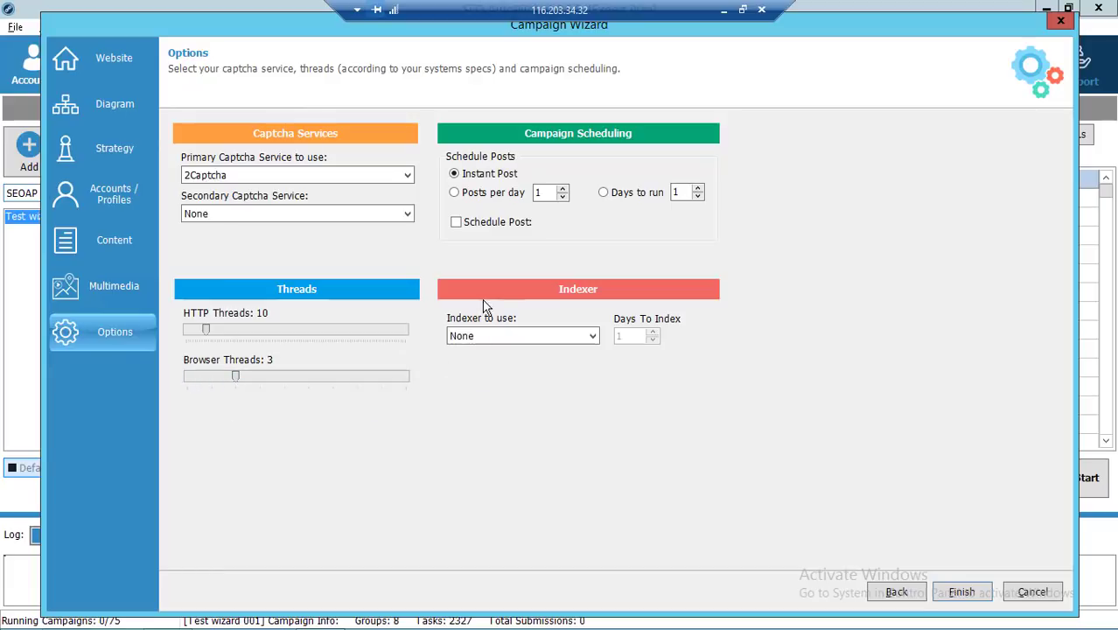
left_click(560, 338)
left_click(503, 363)
left_click(961, 595)
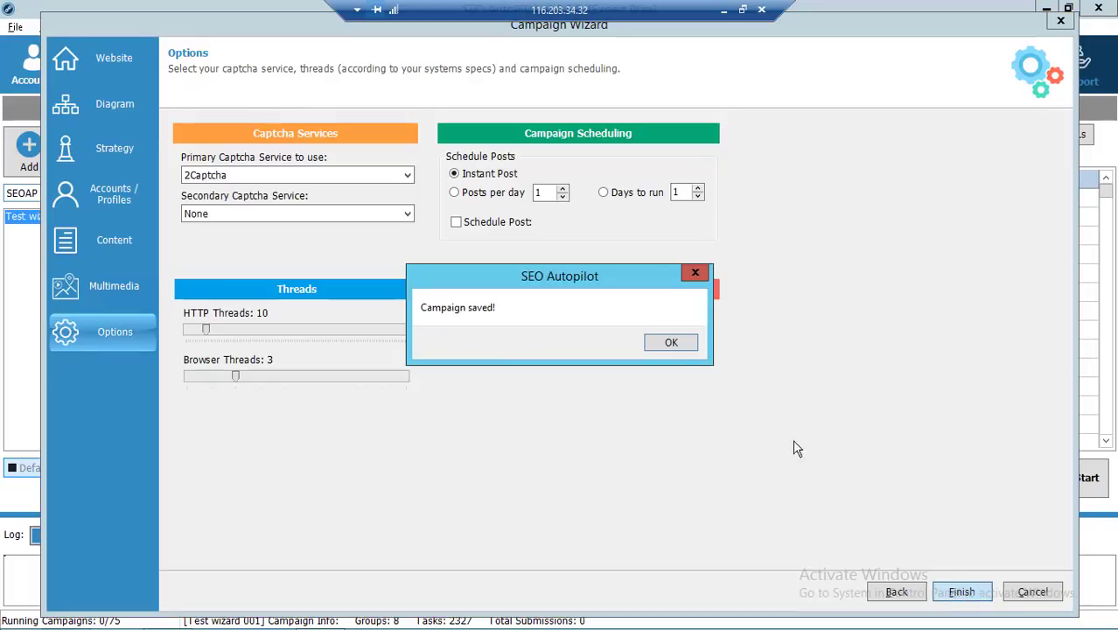
left_click(671, 342)
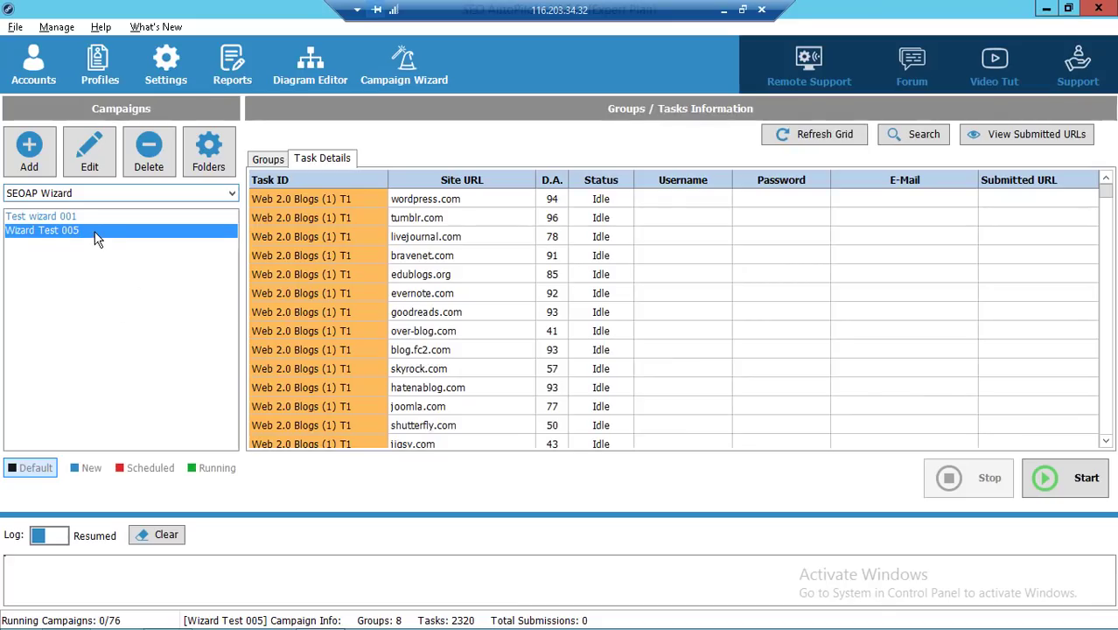
left_click(122, 216)
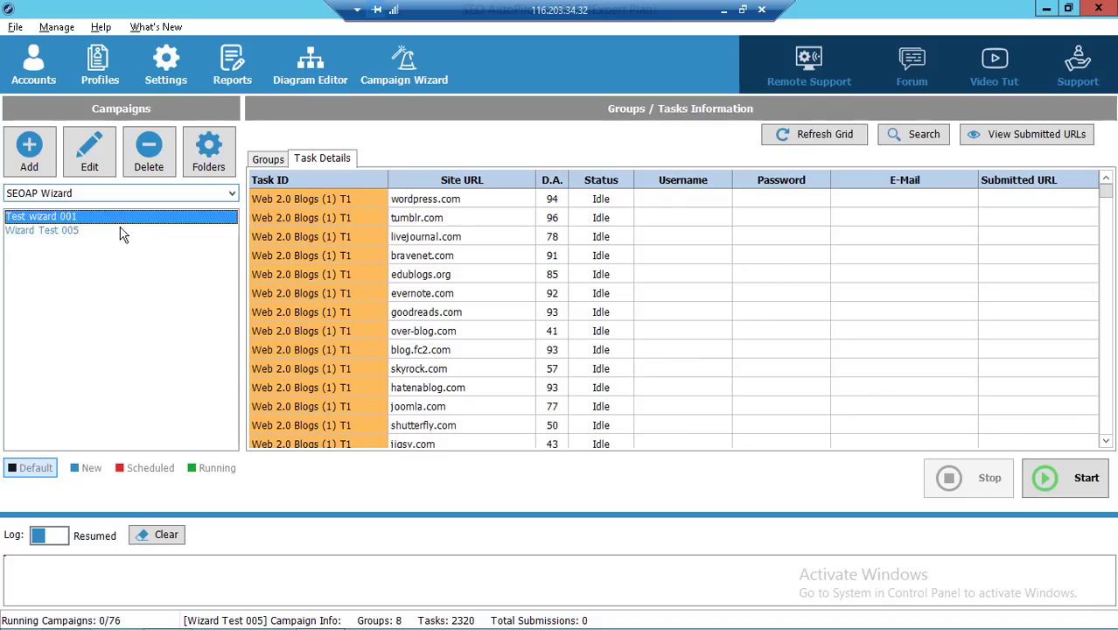
left_click(119, 232)
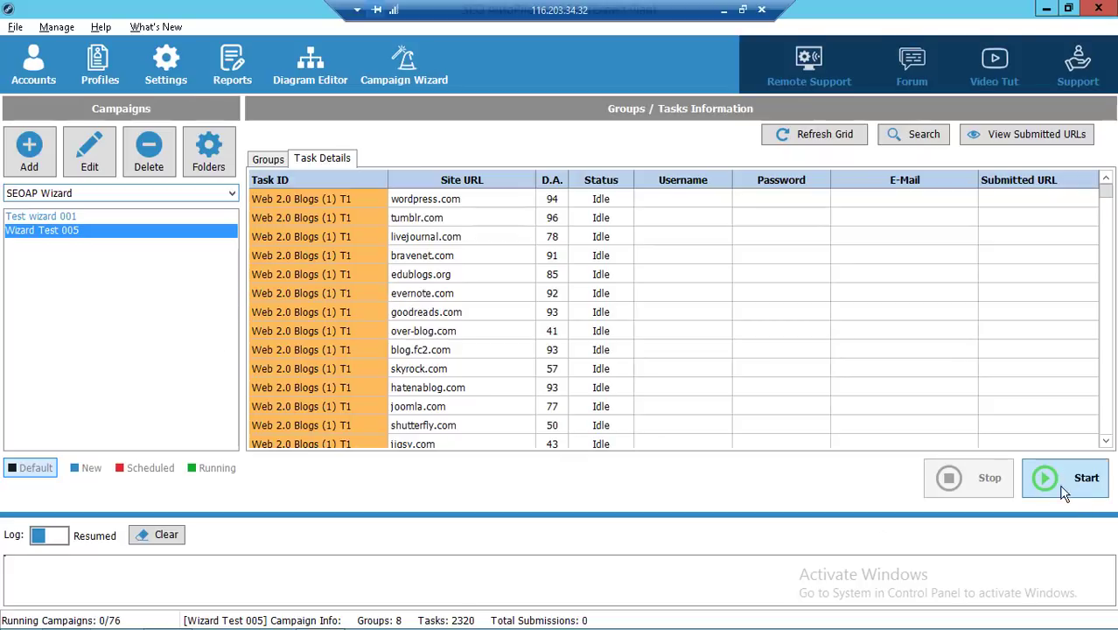
left_click(114, 217)
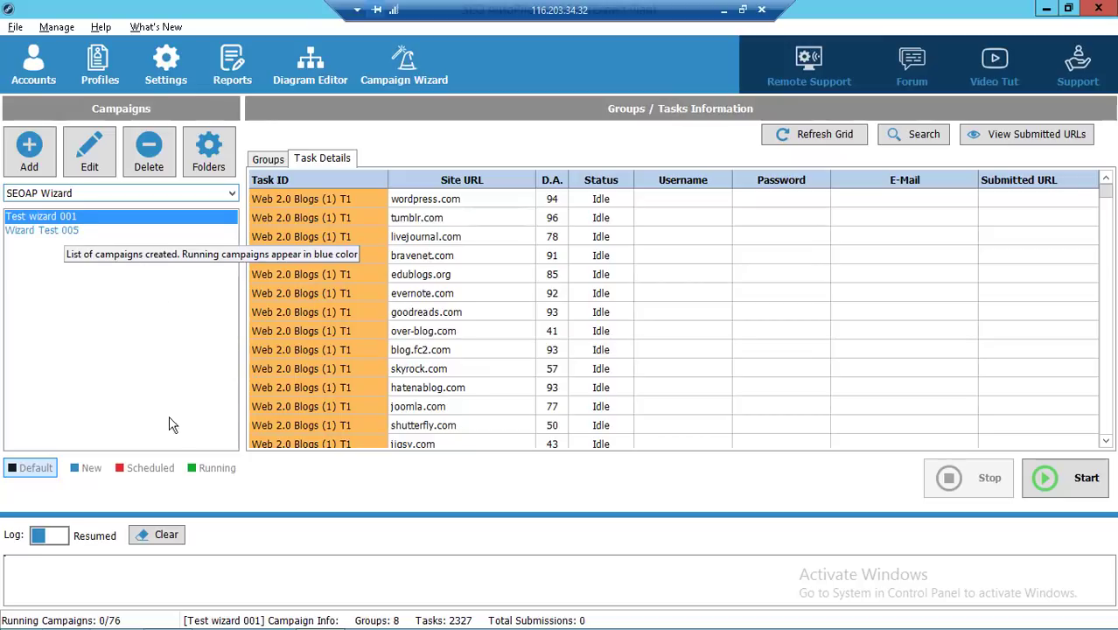
left_click(142, 472)
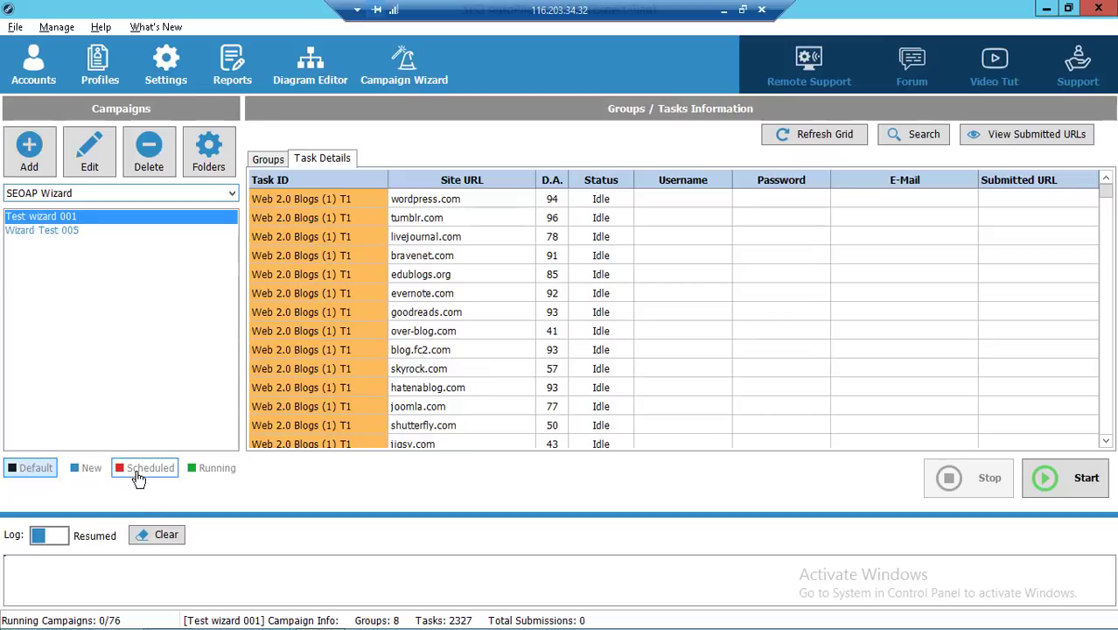
left_click(215, 470)
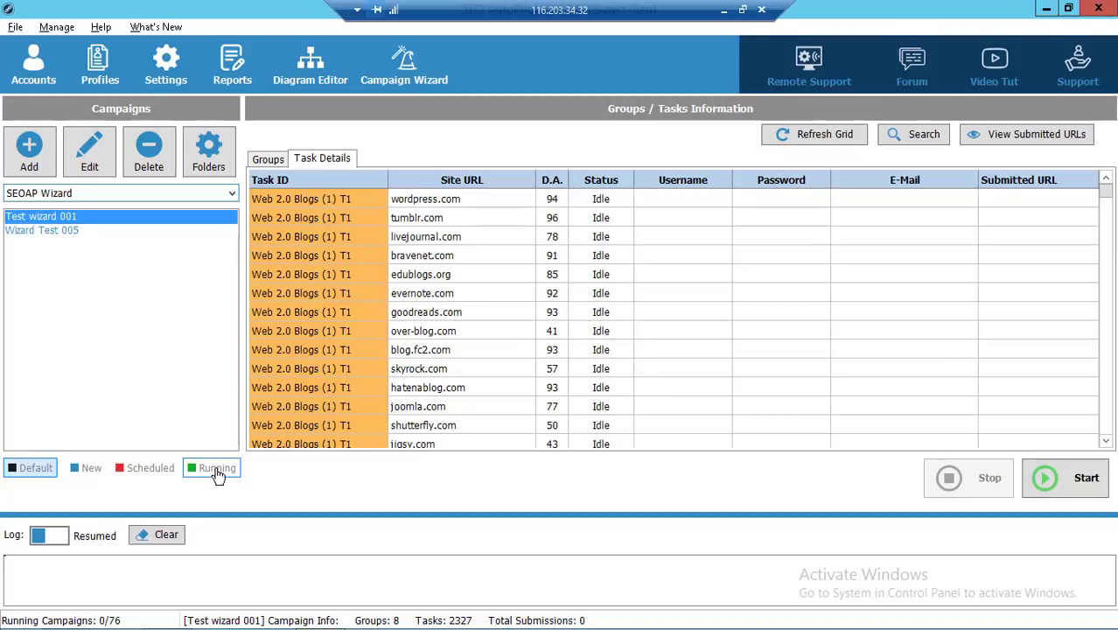
left_click(136, 233)
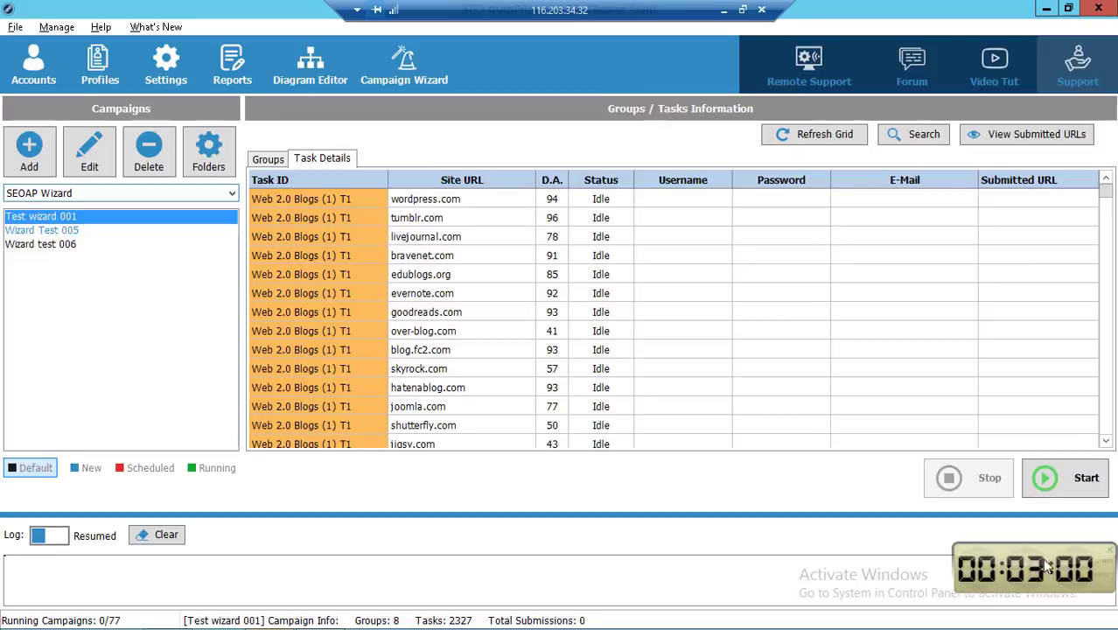
Start a new Campaign Wizard campaign named Wizard Test 007 in the SEOAP Wizard folder.
left_click(1108, 566)
left_click(396, 73)
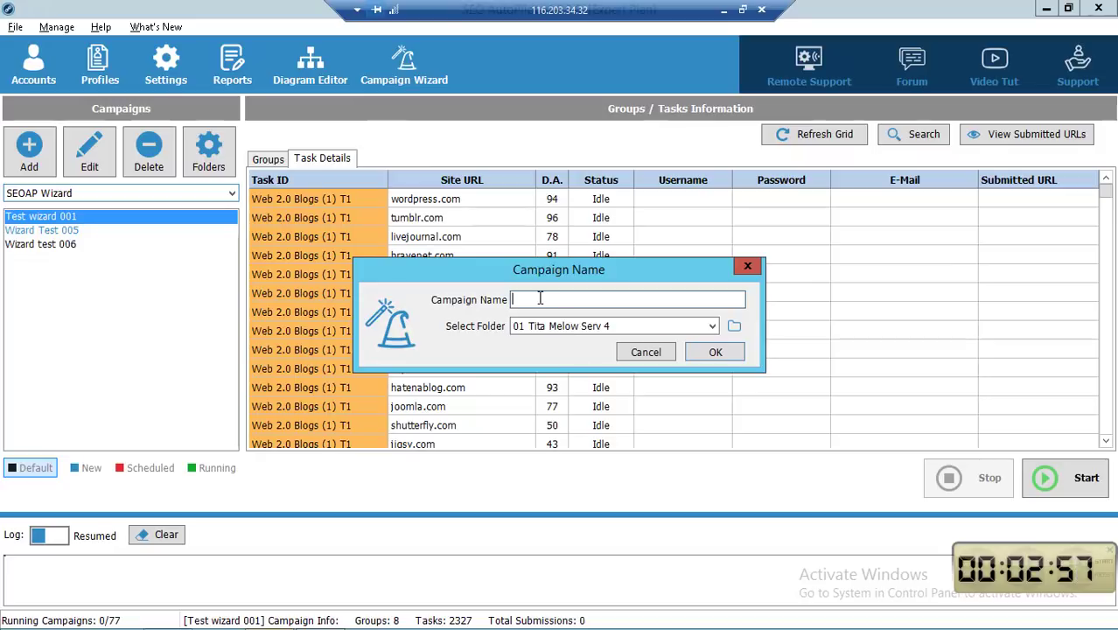
type("Wizard Test 007")
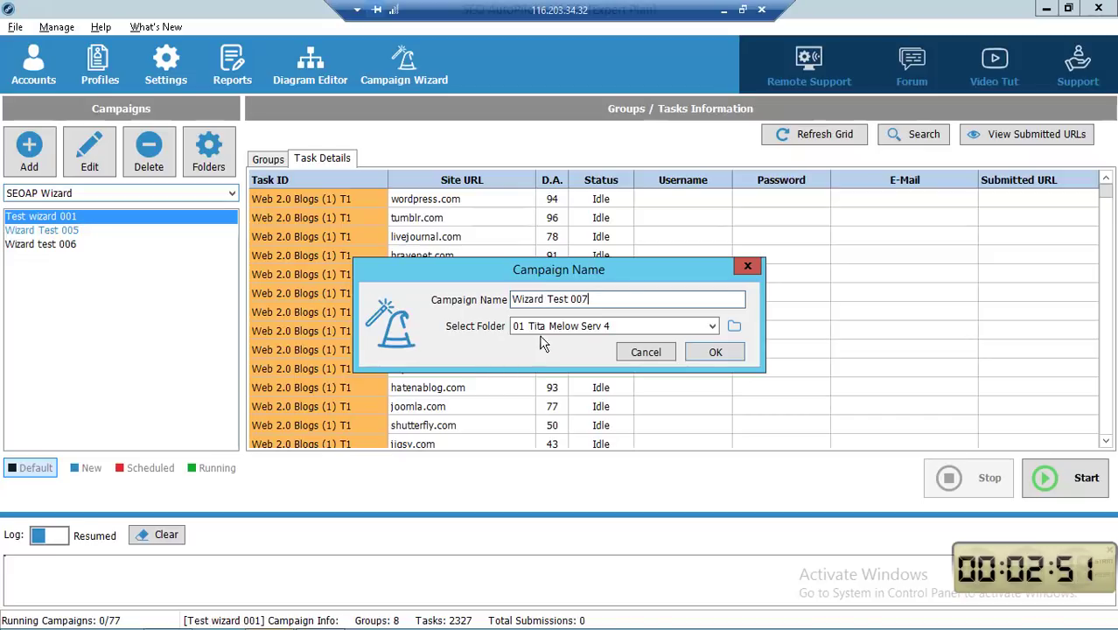
left_click(544, 329)
left_click(569, 399)
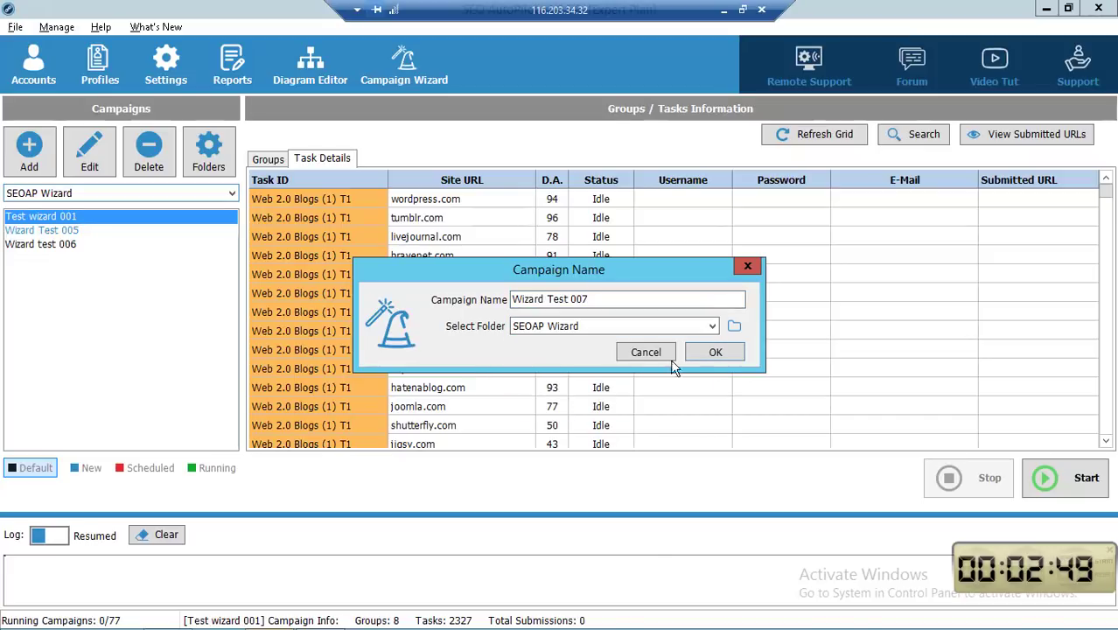
left_click(715, 352)
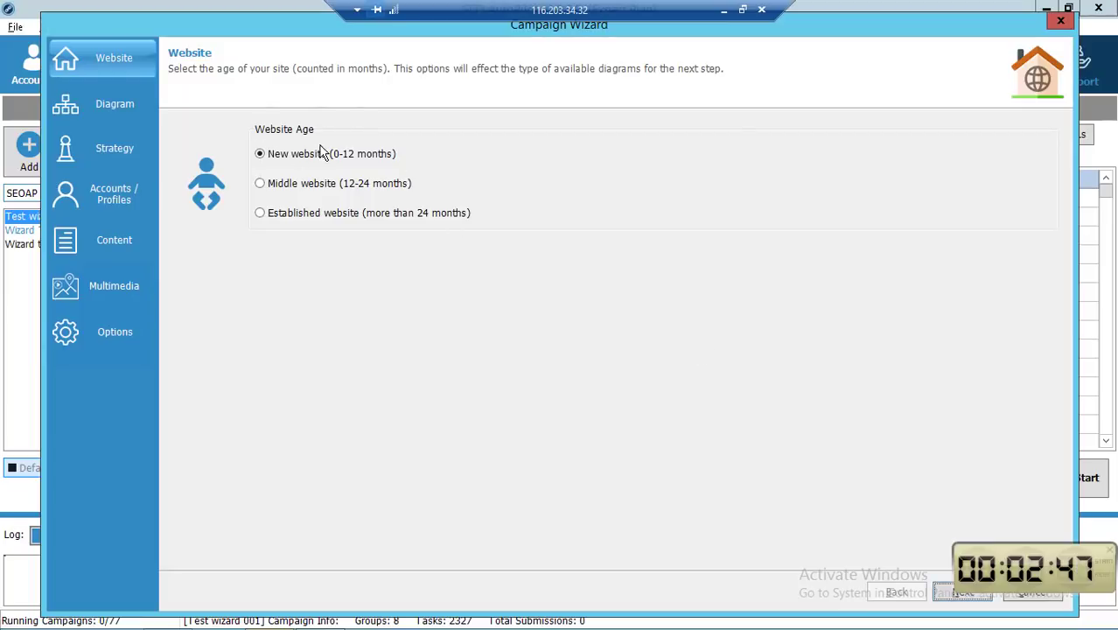
Keep the website age at New website (0-12 months) and choose the PRO - One by One.dgrm strategy diagram.
left_click(960, 594)
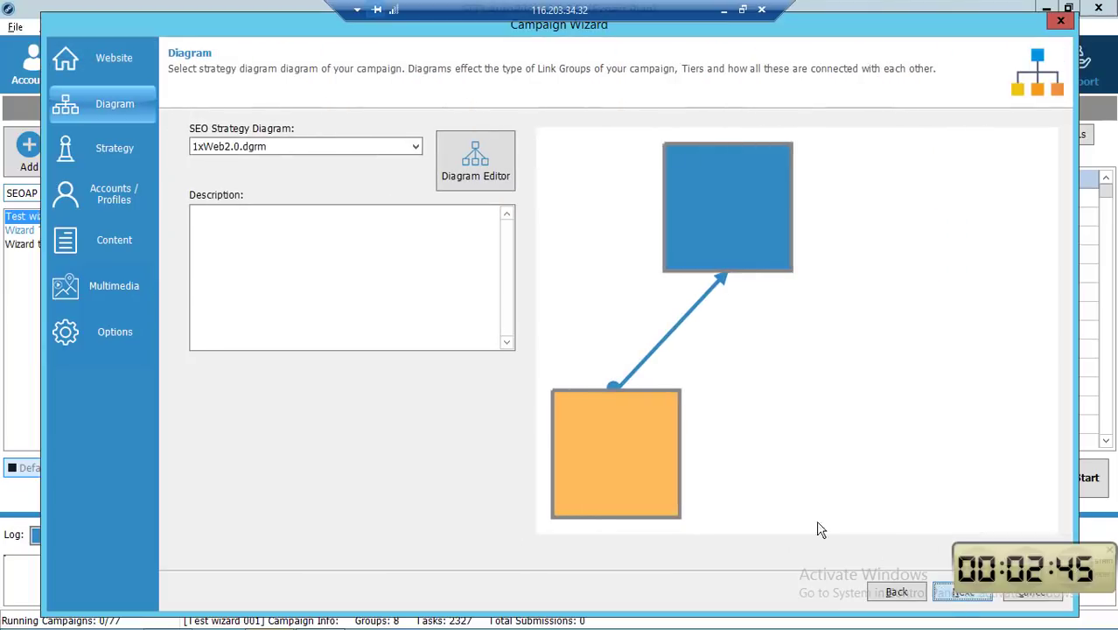
left_click(411, 148)
scroll(306, 253, "down", 3)
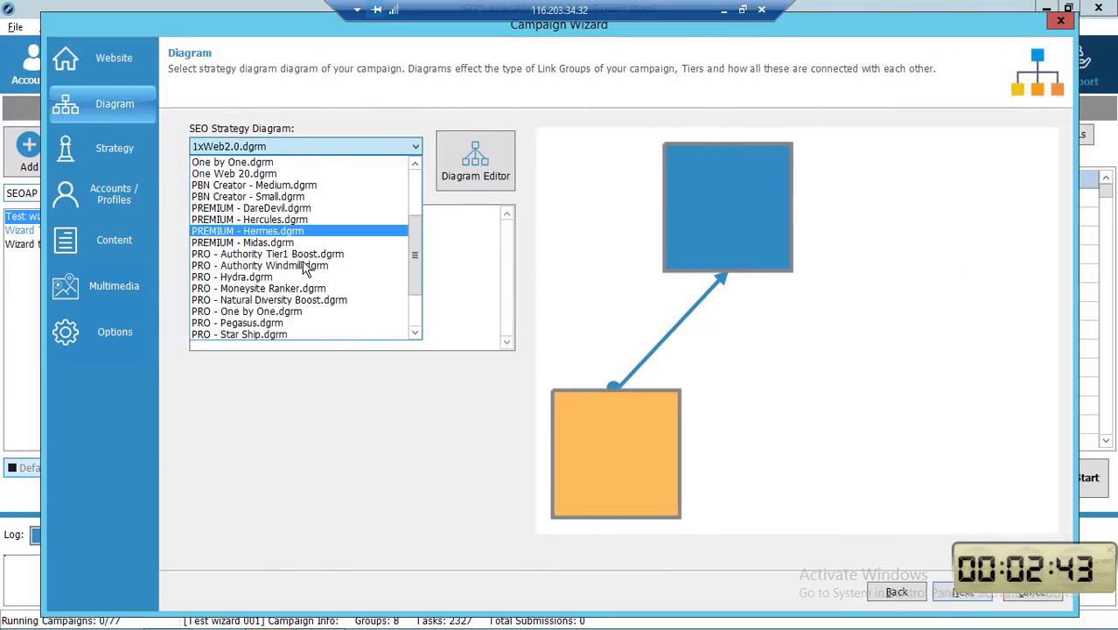
left_click(267, 313)
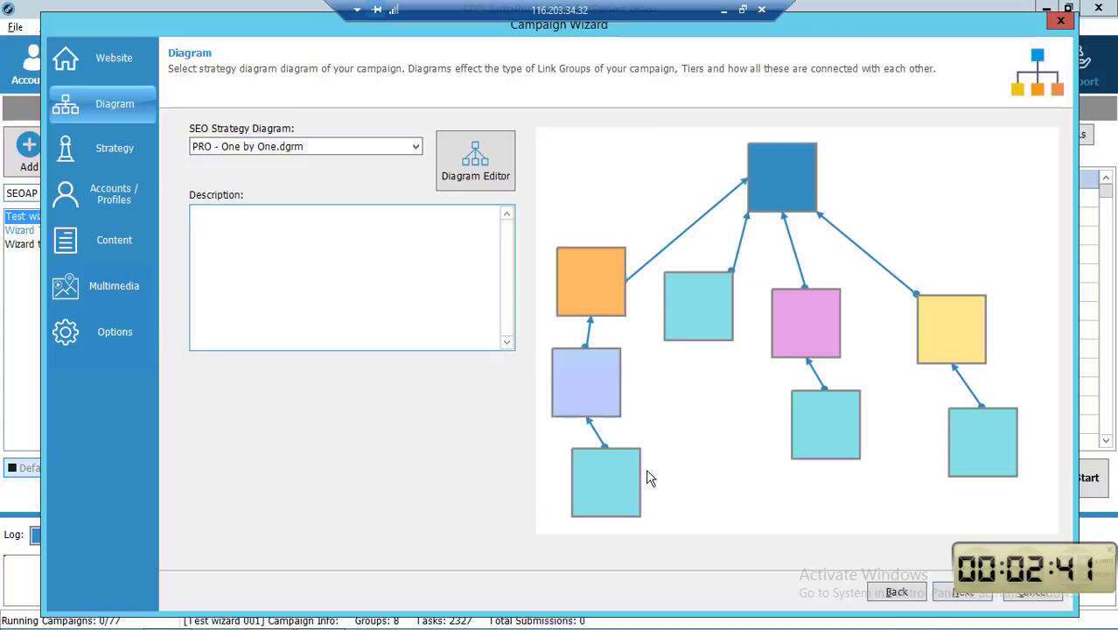
left_click(953, 593)
Paste the copied list of seo-autopilot.eu pages and social profiles as the money site URL links.
left_click(282, 228)
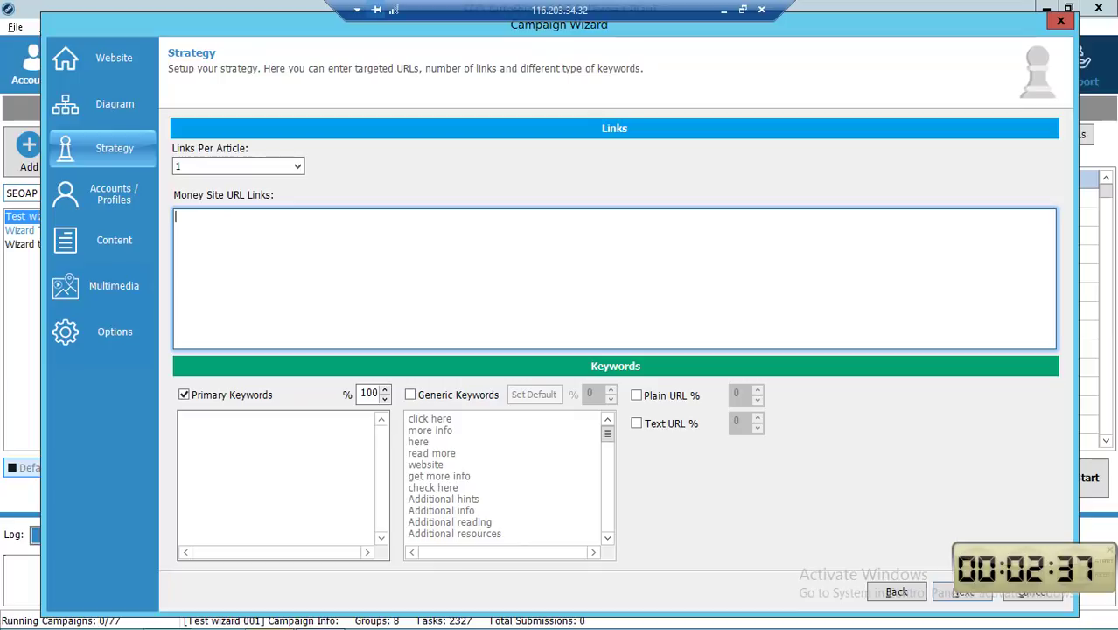
right_click(253, 256)
left_click(289, 325)
Paste the primary keywords at 20%, enable generic keywords at 80%, and continue to the accounts and profiles.
left_click(255, 440)
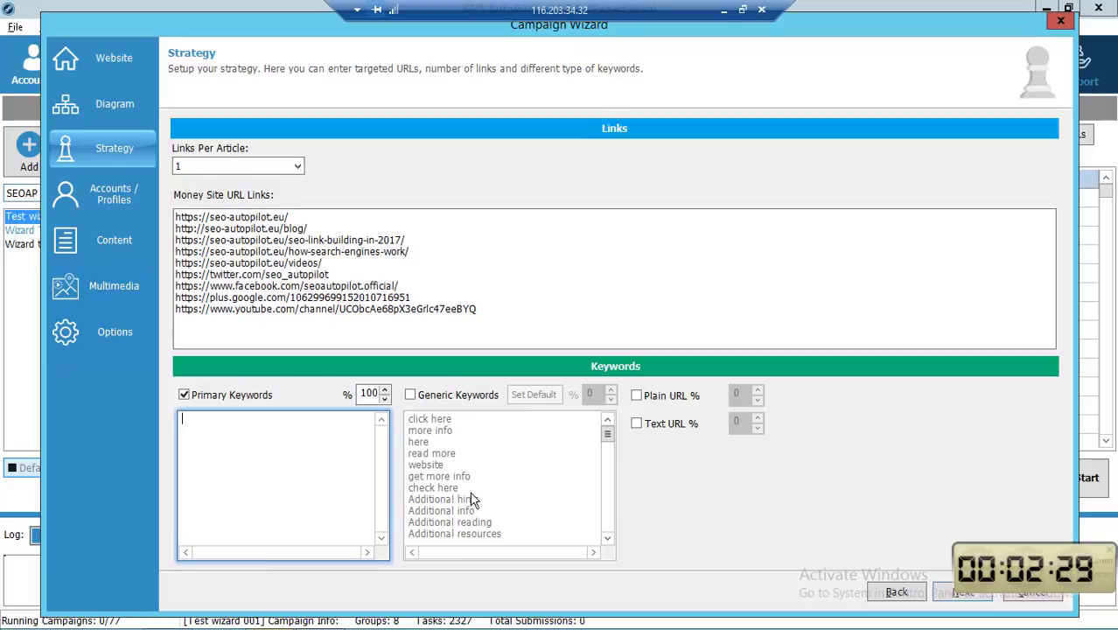
right_click(211, 437)
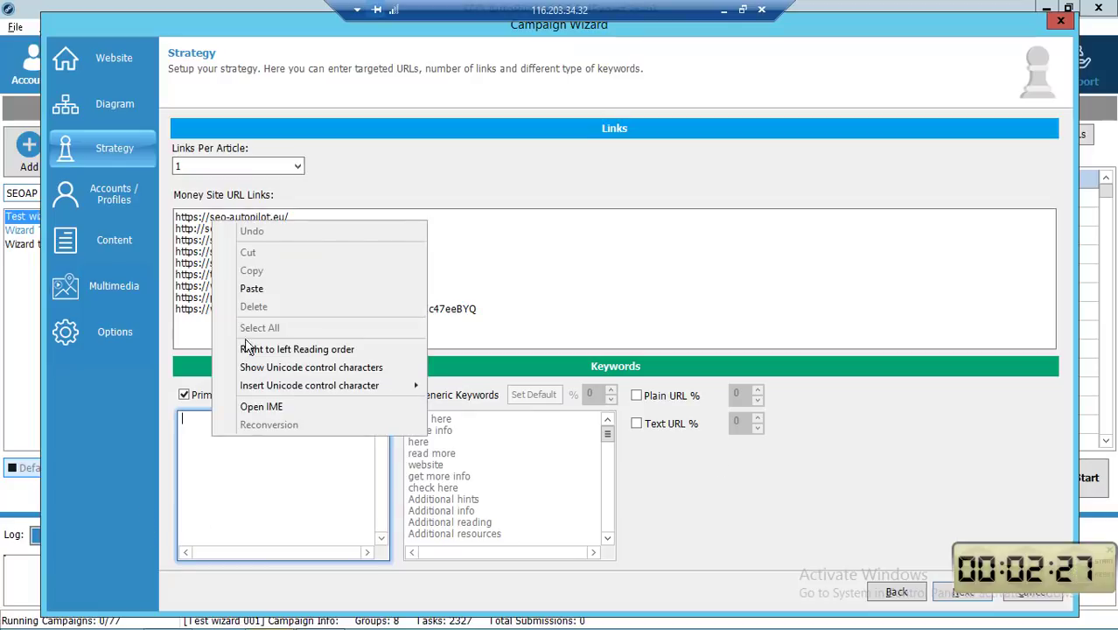
left_click(249, 287)
double_click(370, 394)
type("20")
left_click(410, 394)
left_click(588, 393)
type("8")
left_click(949, 602)
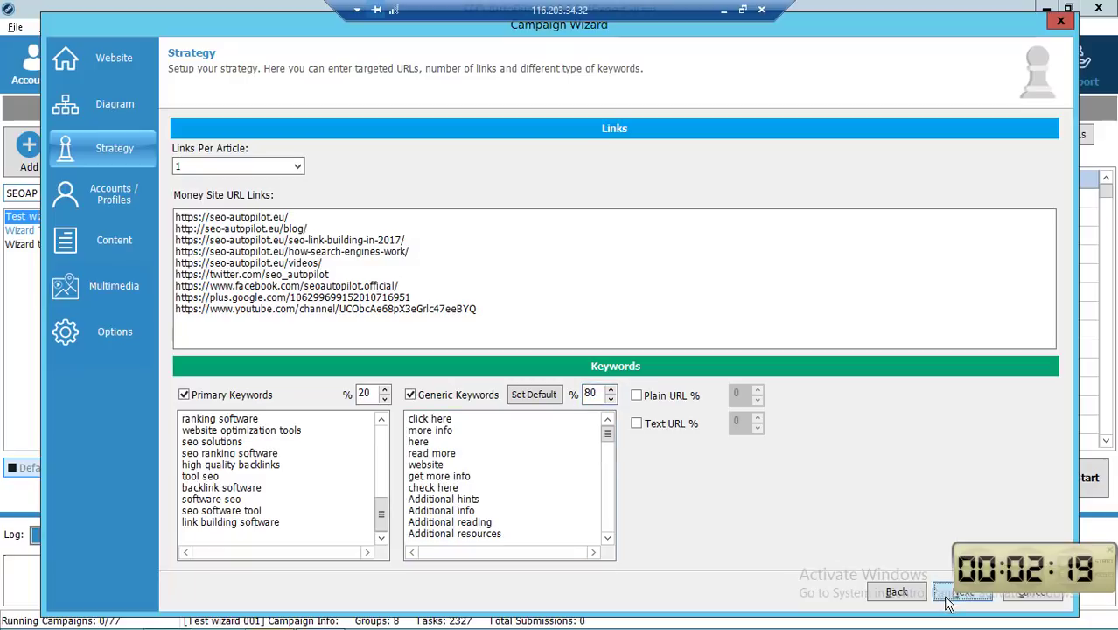
Select the SEO AP Wizard Test account preset folder, keep the default profile and continue to the content settings.
left_click(287, 188)
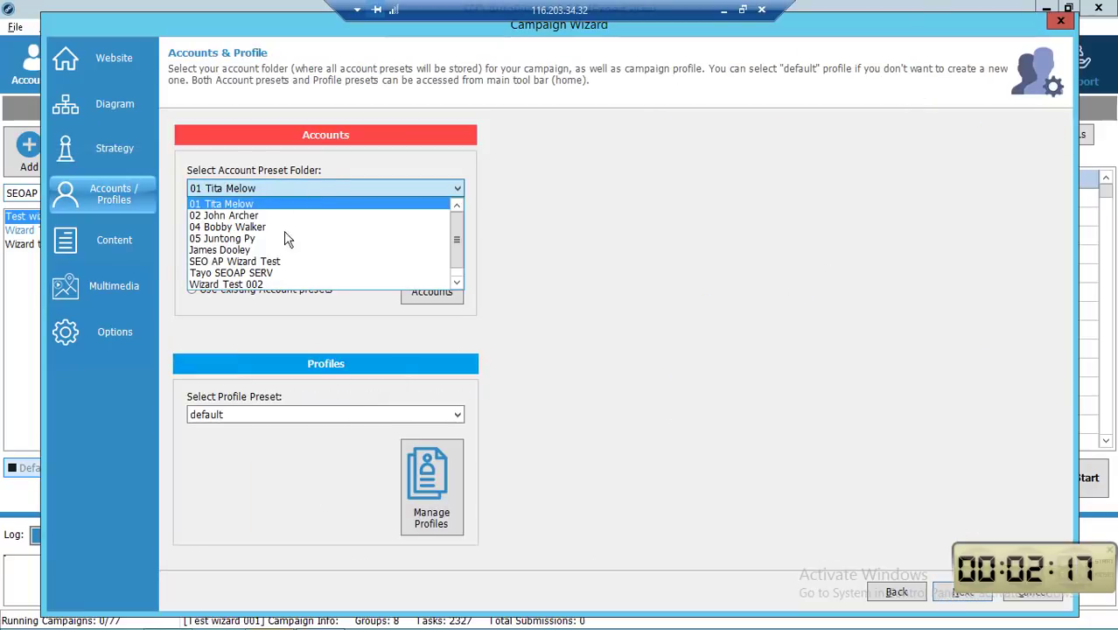
left_click(283, 261)
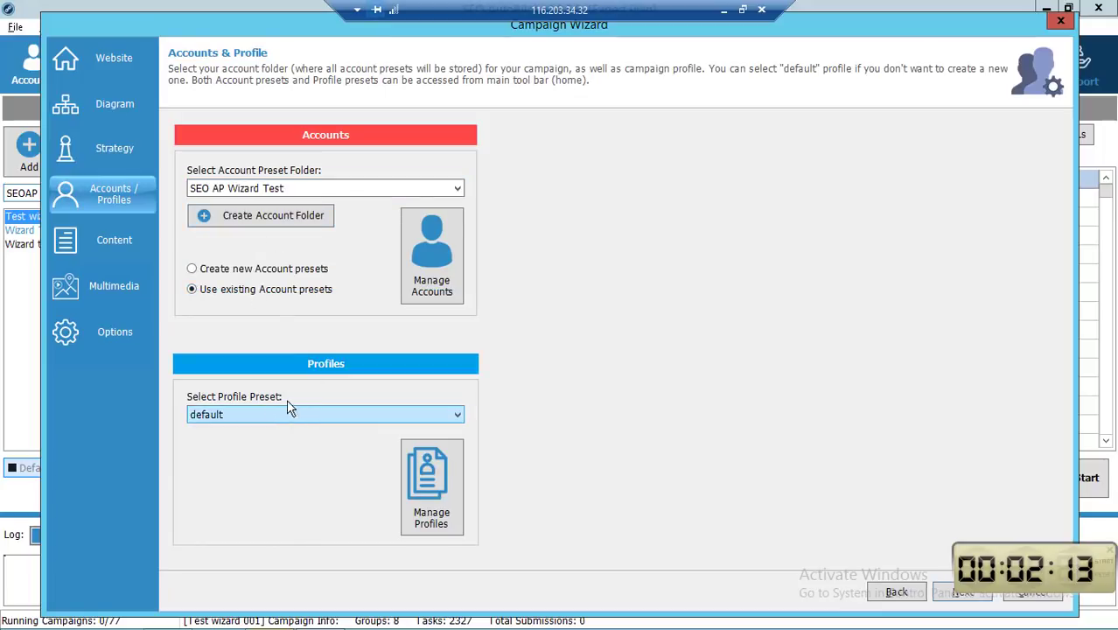
left_click(959, 598)
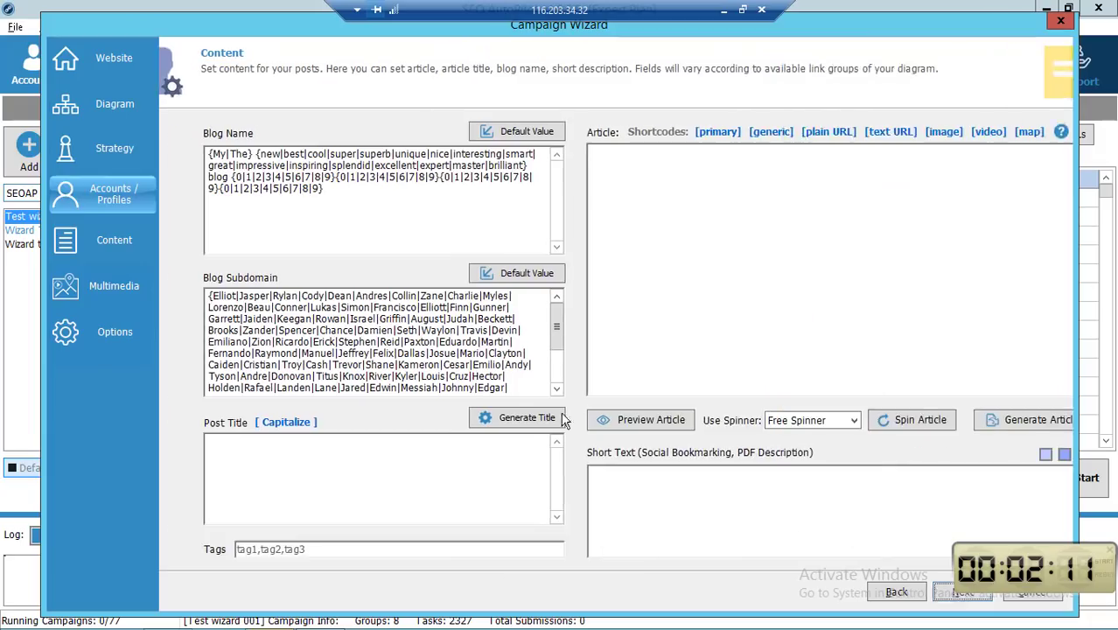
Generate the spun post titles and paste the copied spun text as the article.
left_click(472, 422)
left_click(654, 192)
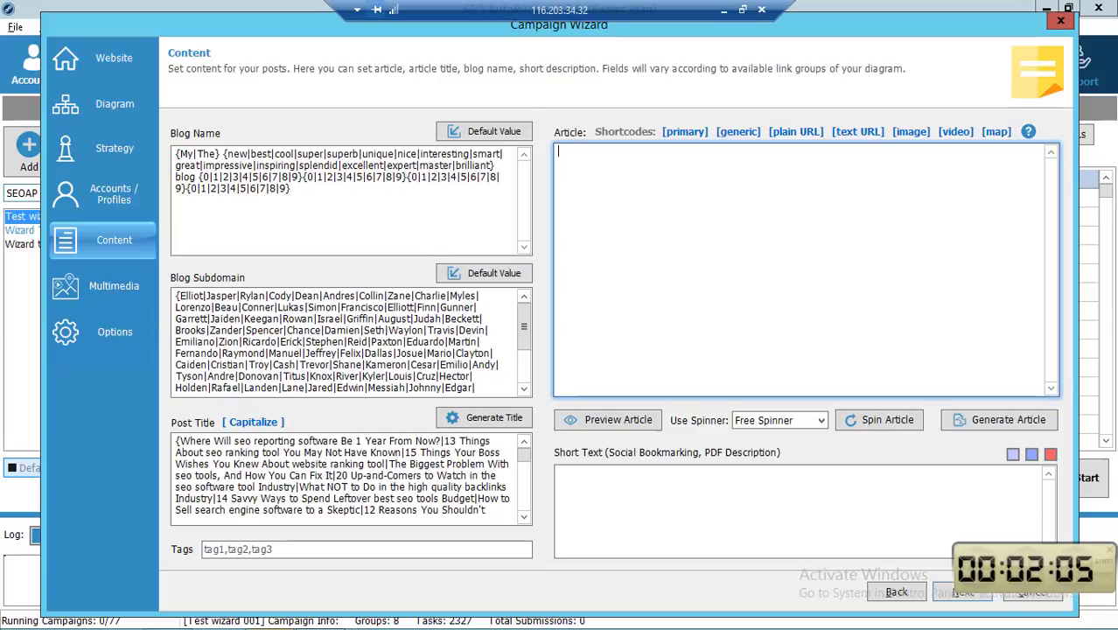
right_click(668, 222)
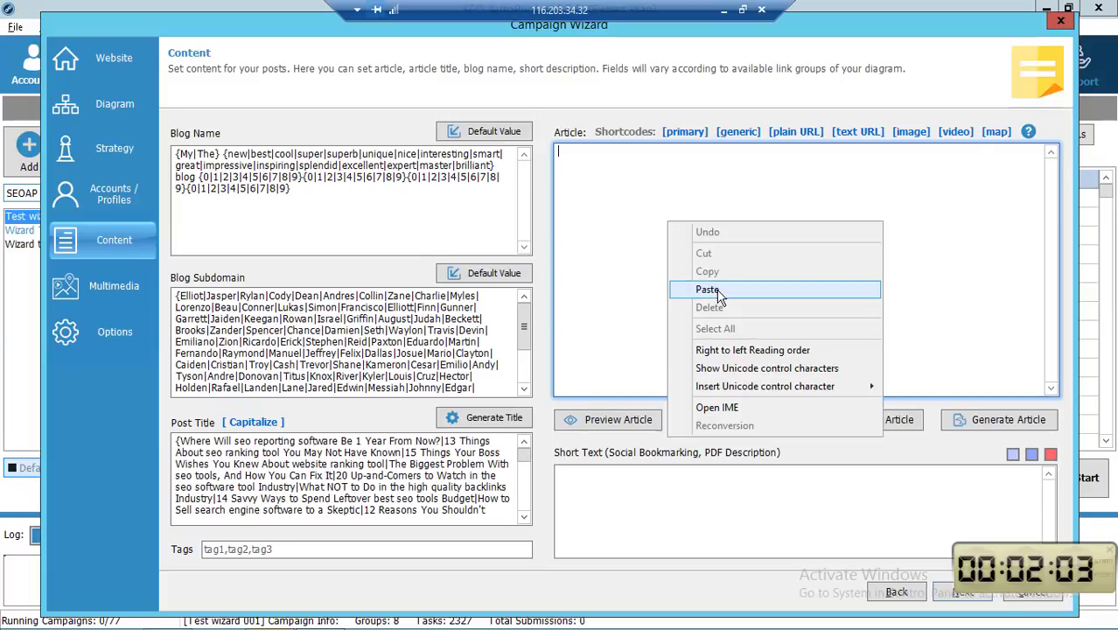
left_click(679, 285)
Preview the article, spin it twice to check the title and text variations, and close the preview.
left_click(617, 421)
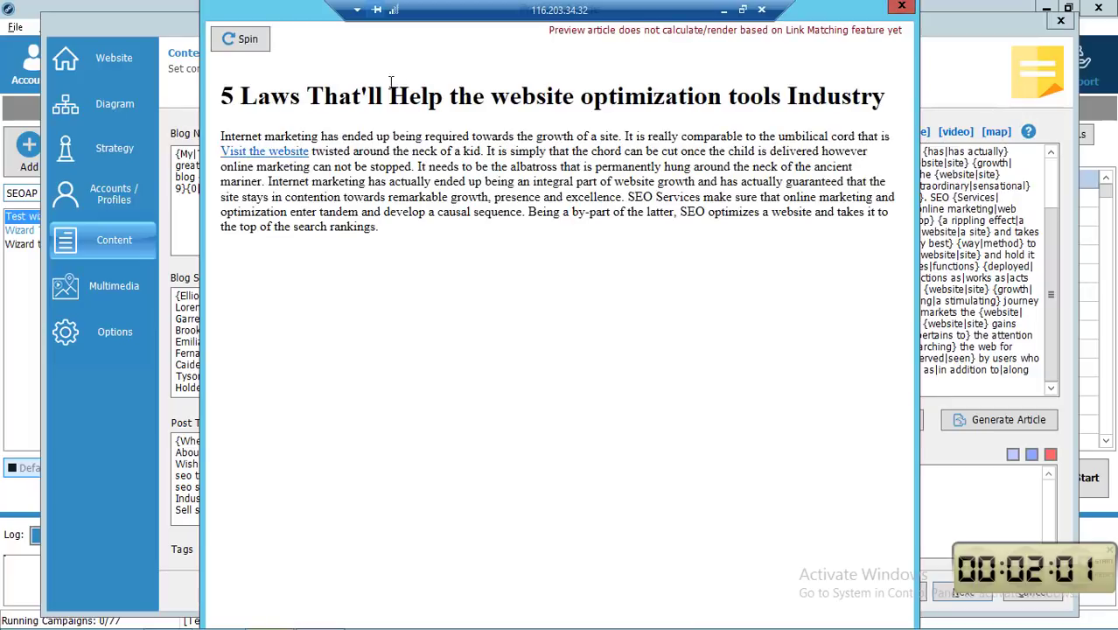
left_click(245, 49)
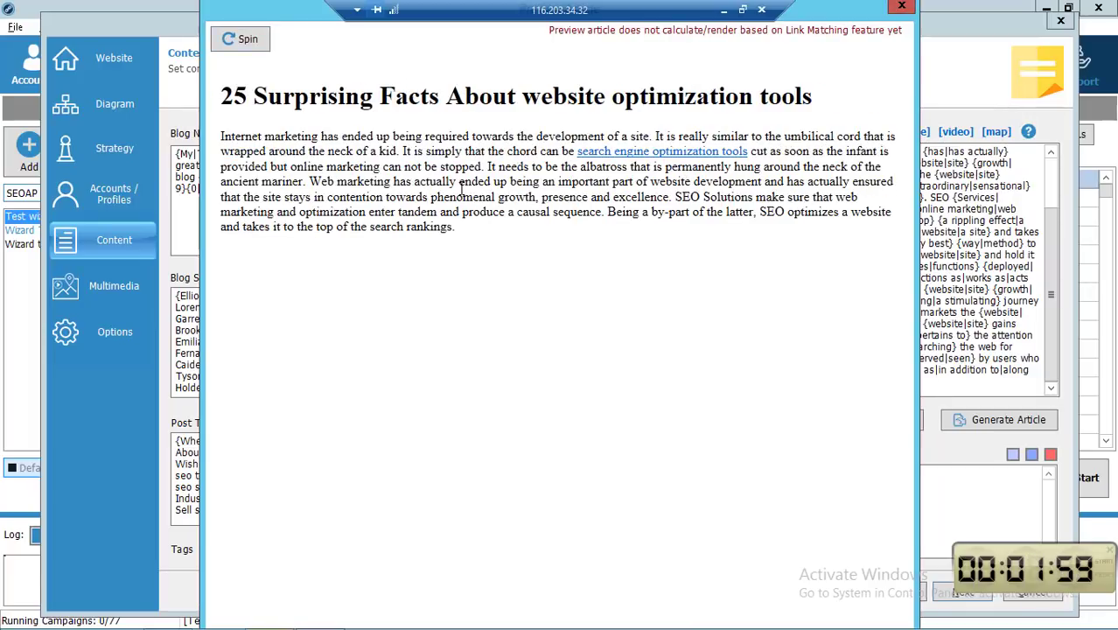
left_click(244, 48)
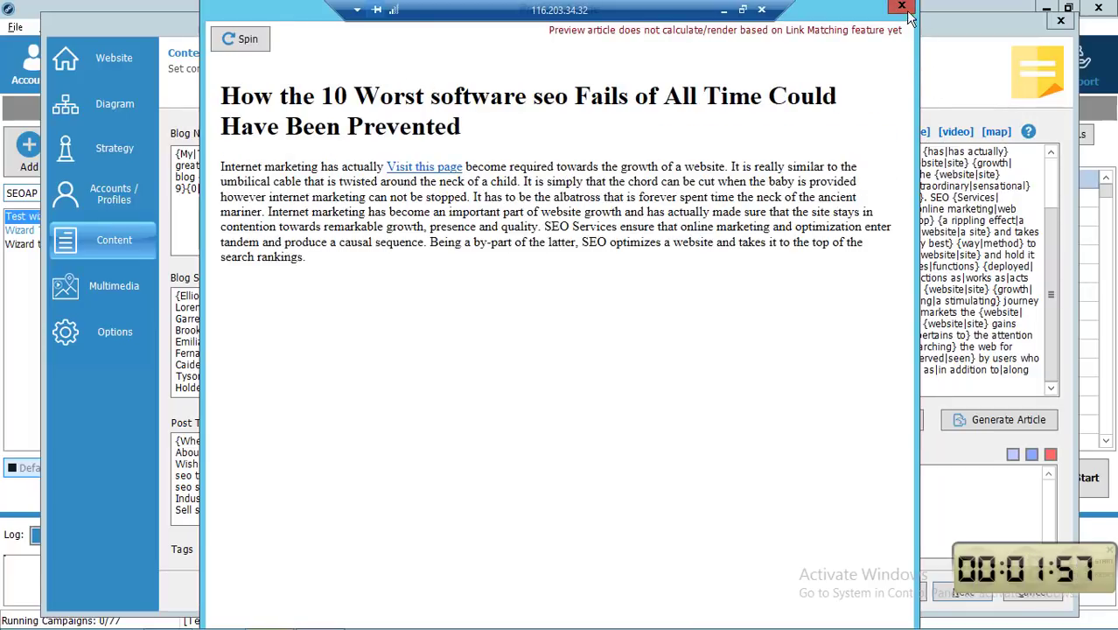
left_click(901, 8)
Paste the copied short text for social bookmarking and PDF descriptions and continue to the multimedia settings.
left_click(648, 489)
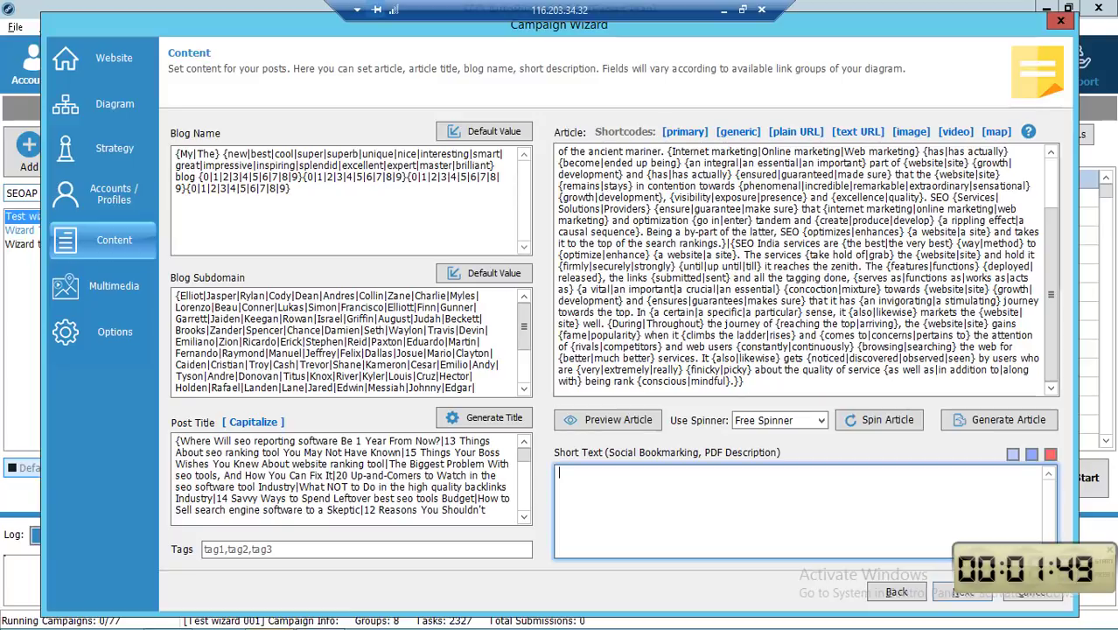
right_click(570, 507)
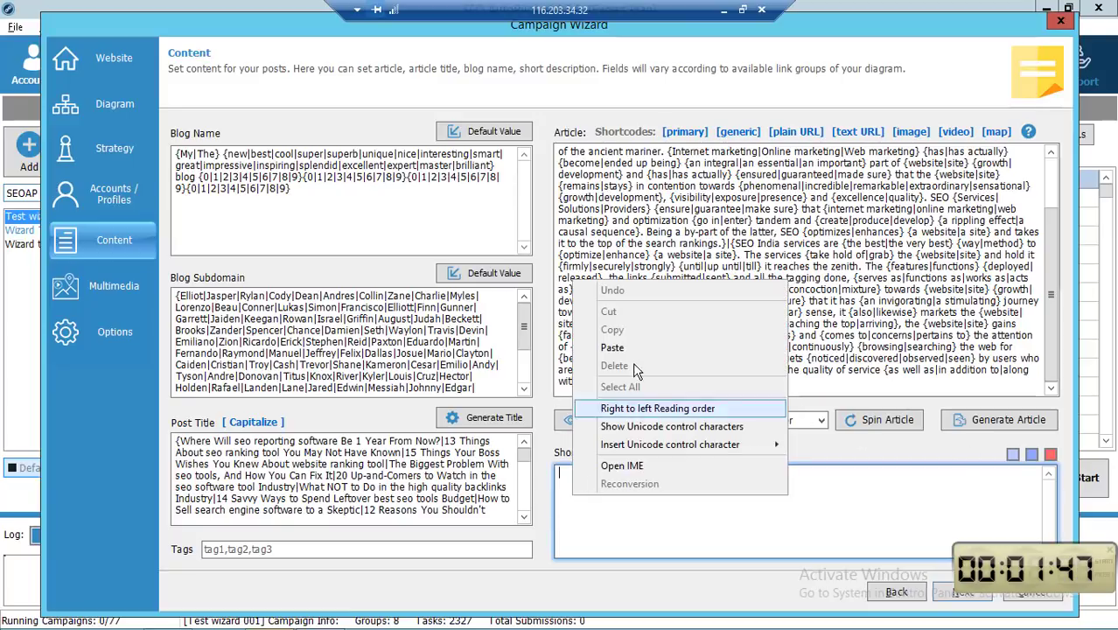
left_click(602, 411)
left_click(960, 593)
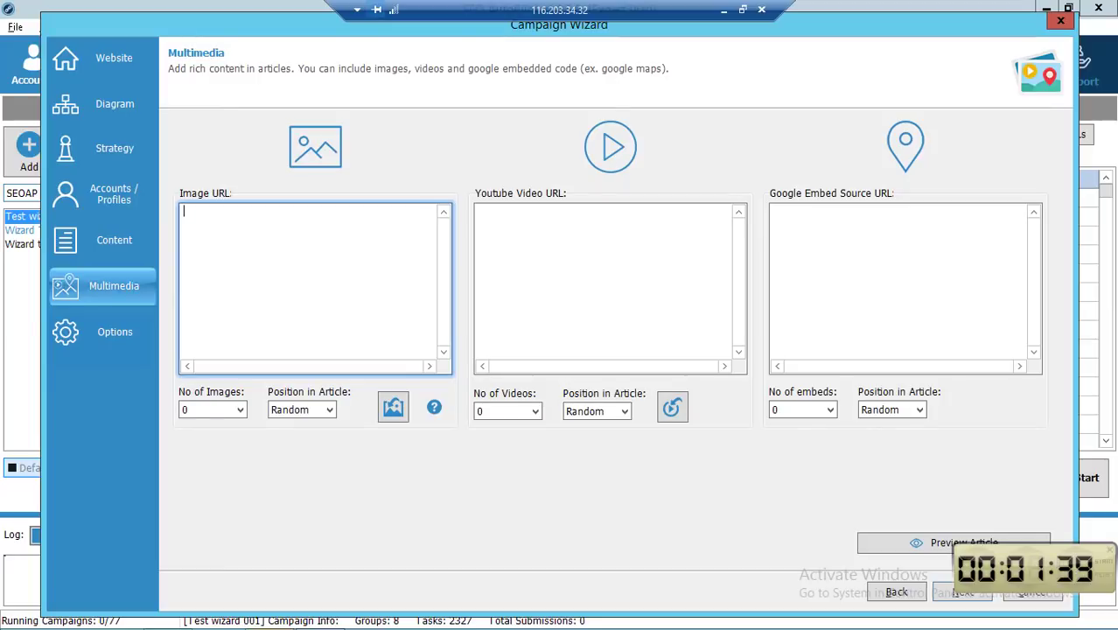
Paste the copied list of image URLs and set the number of images to 2.
right_click(300, 256)
left_click(338, 320)
left_click(239, 410)
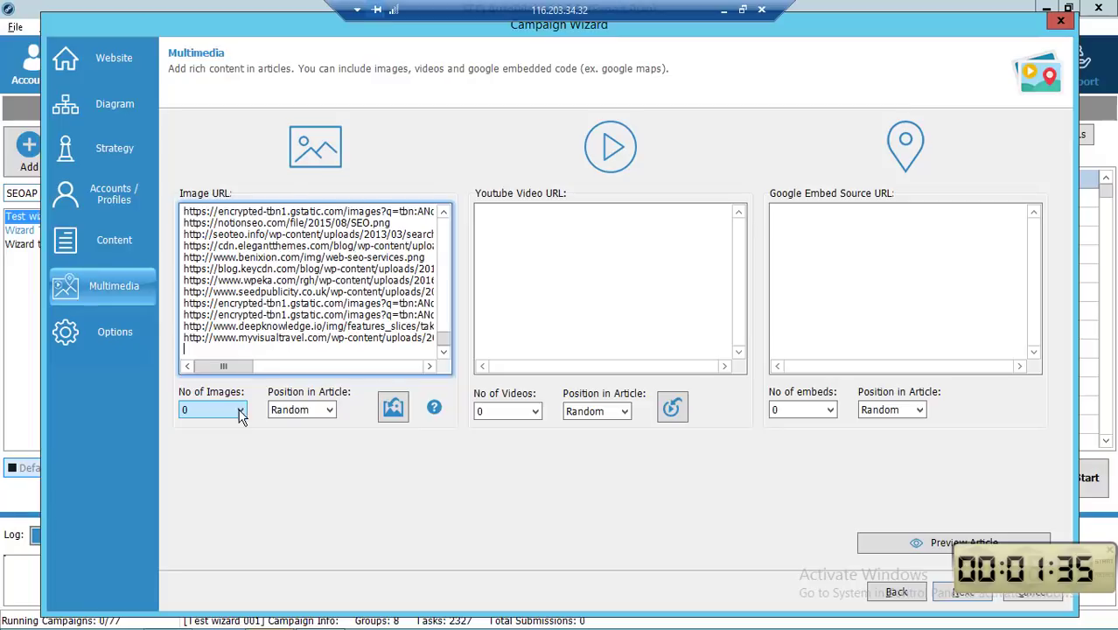
left_click(213, 449)
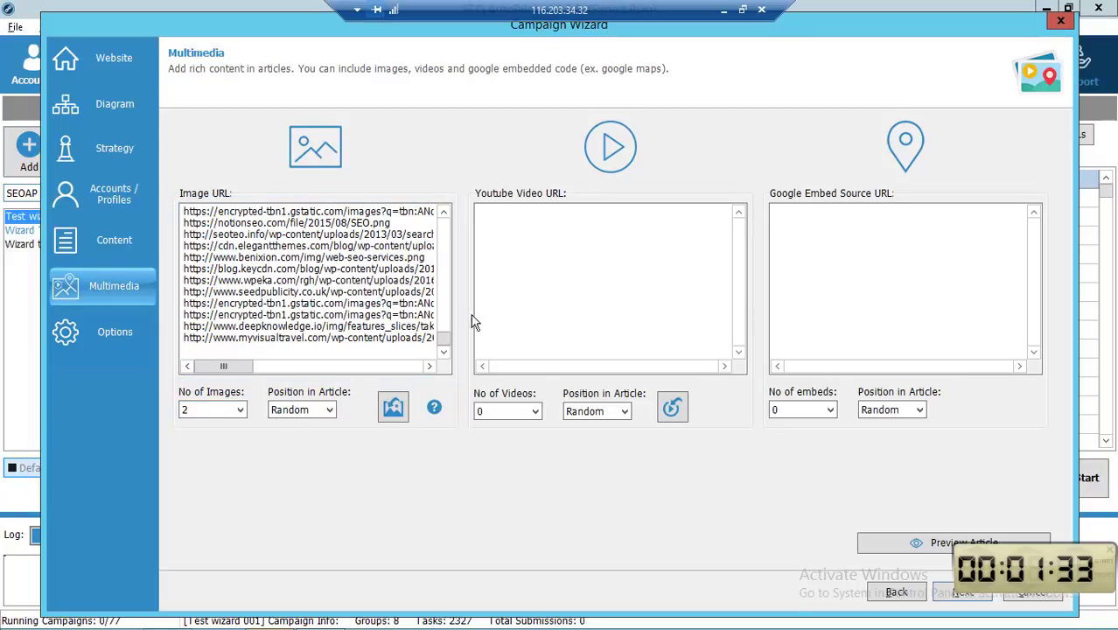
Paste the copied list of YouTube video URLs, set the number of videos to 1, and continue to the campaign options.
left_click(509, 208)
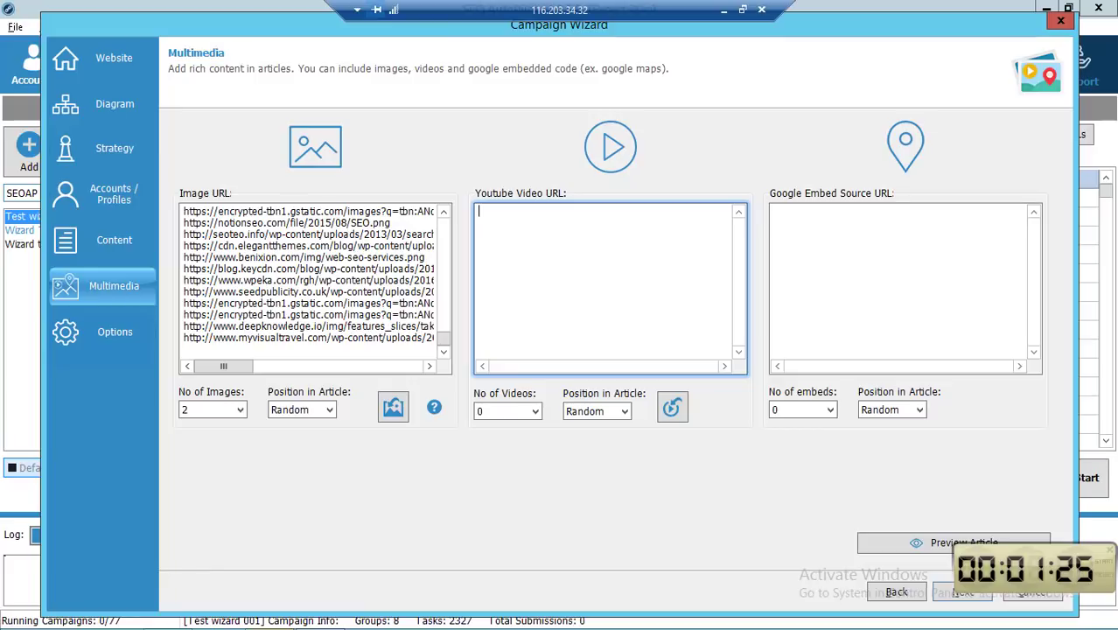
right_click(512, 223)
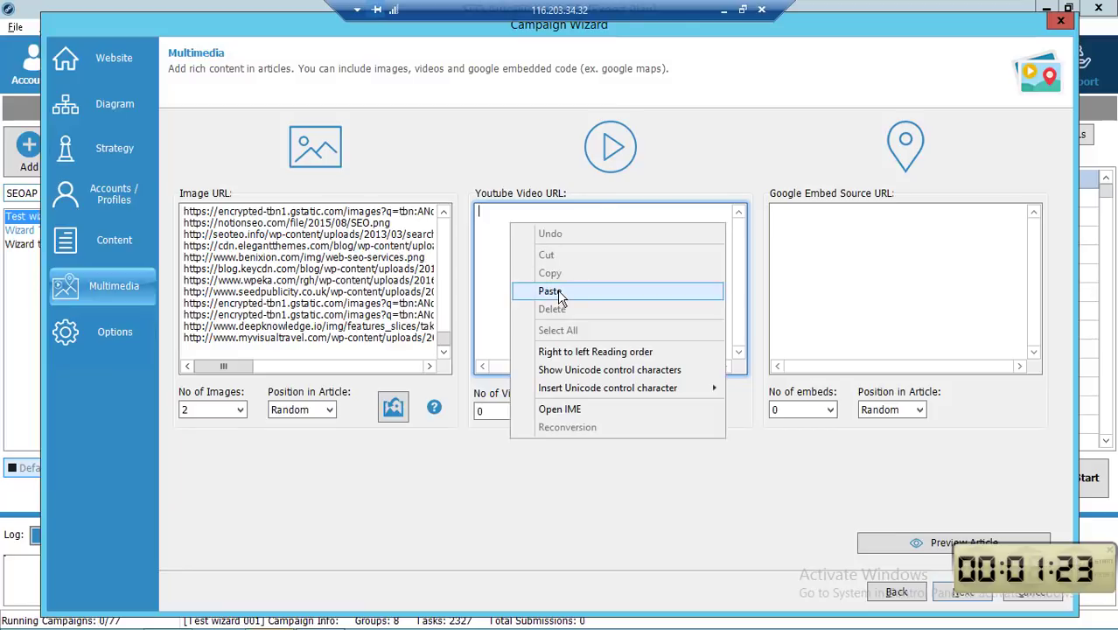
left_click(551, 292)
left_click(531, 411)
left_click(489, 425)
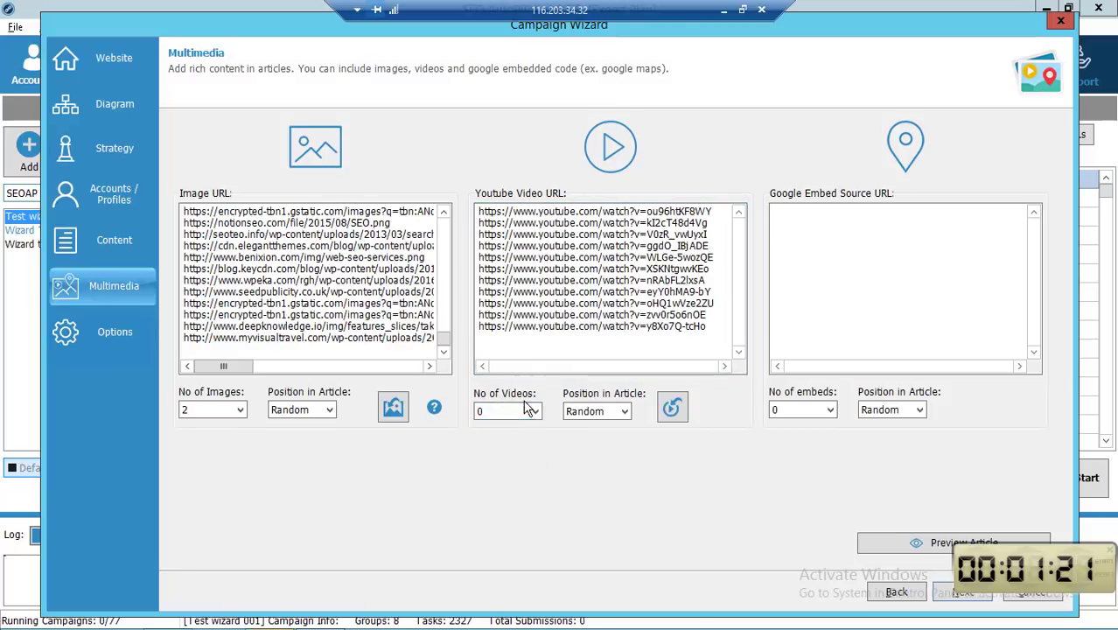
left_click(532, 411)
left_click(493, 439)
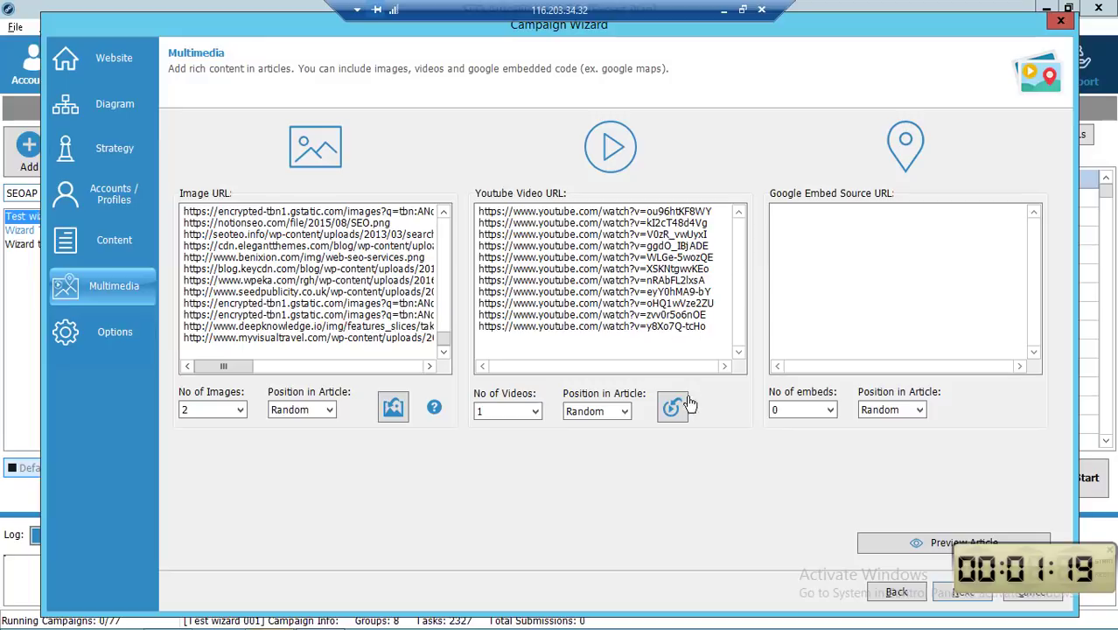
left_click(946, 594)
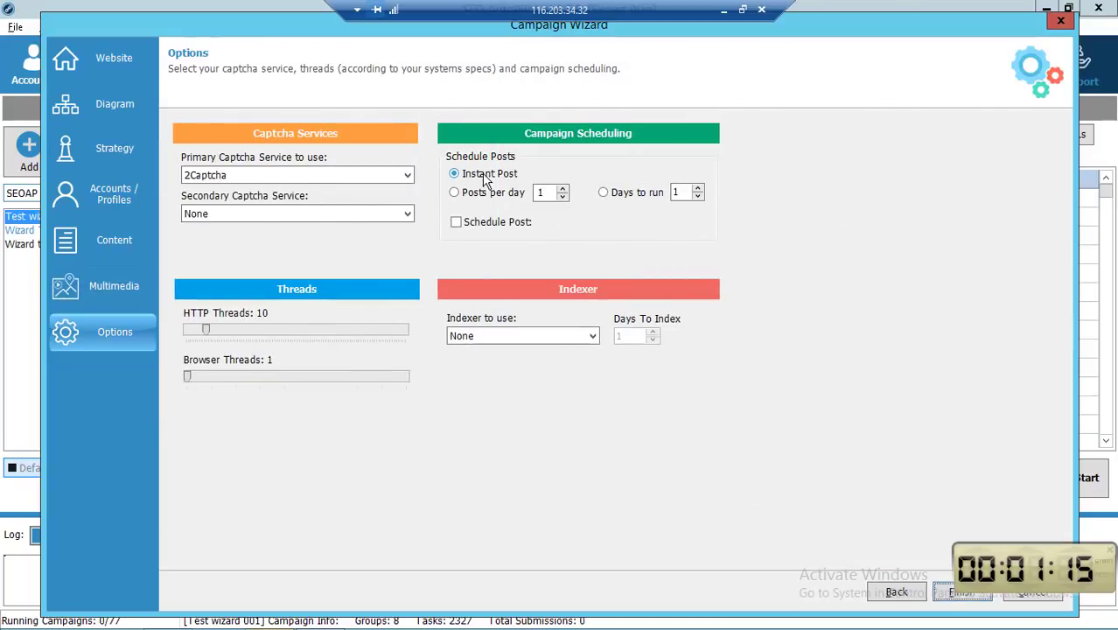
Set the browser threads to 3, choose the indexer, and finish the wizard to save the campaign.
left_click_drag(220, 381, 234, 381)
left_click(551, 338)
left_click(502, 363)
left_click(947, 596)
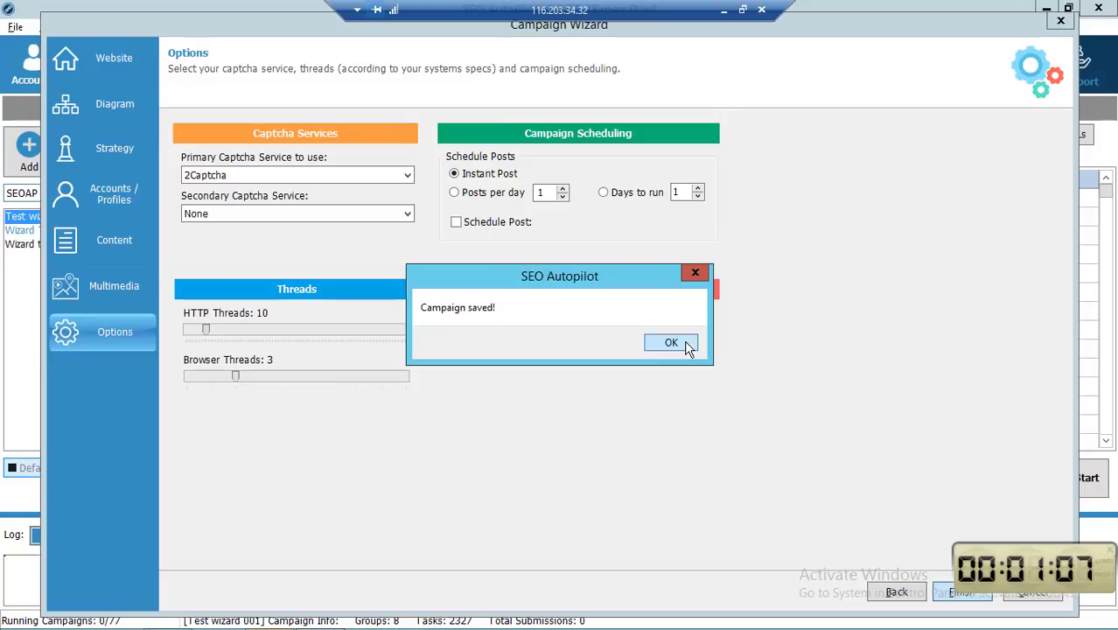
left_click(670, 343)
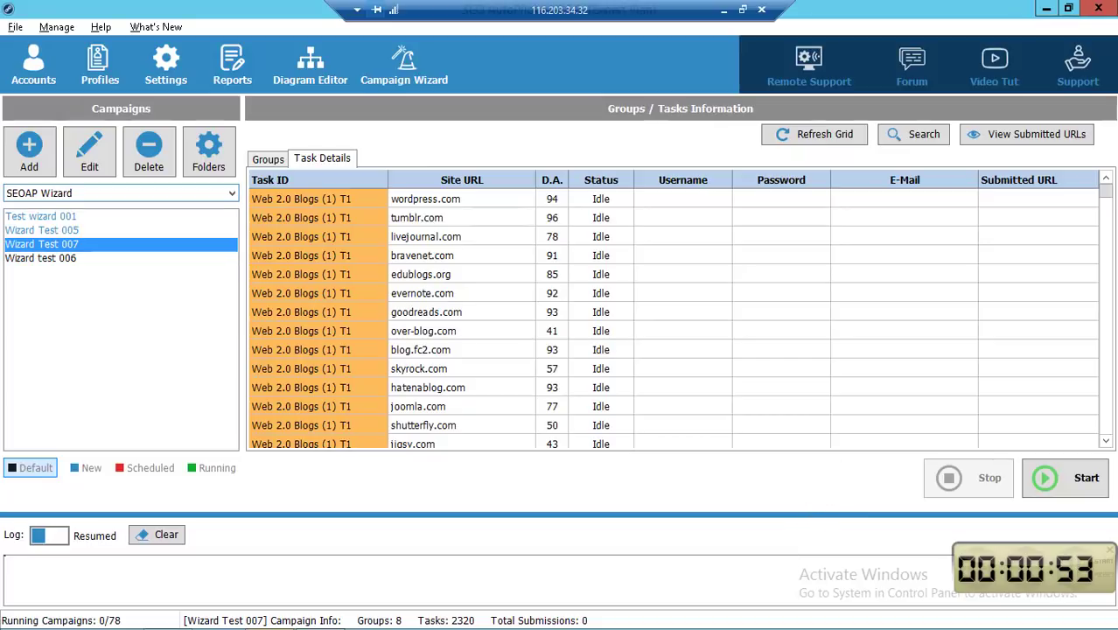
Switch to the Keywords & rankings workbook in Excel and review the website and YouTube video URLs.
left_click(421, 613)
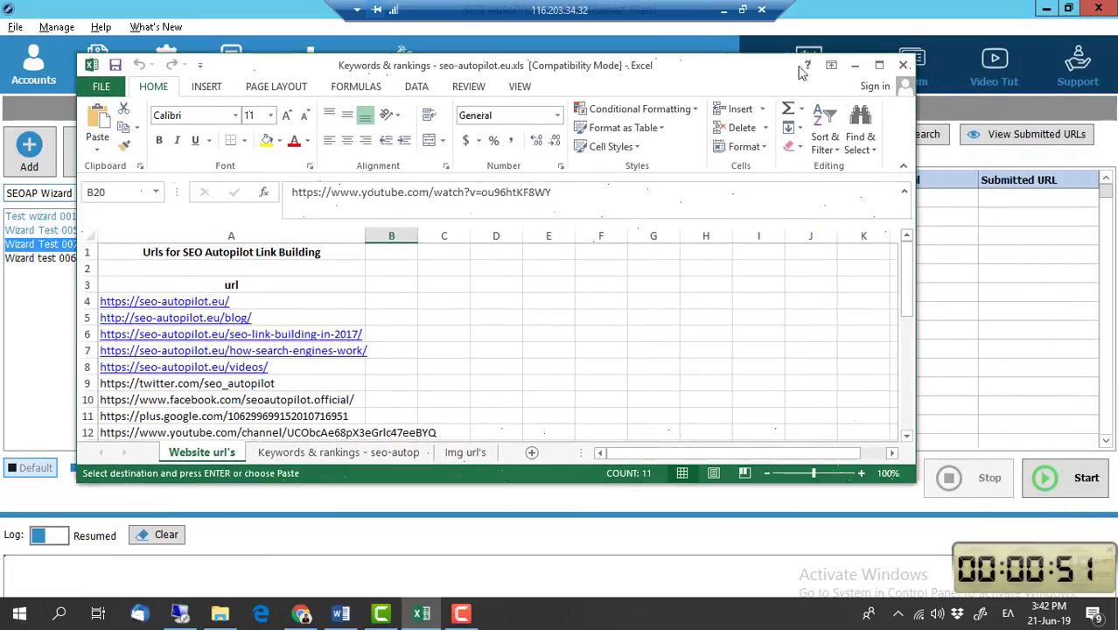
left_click(878, 66)
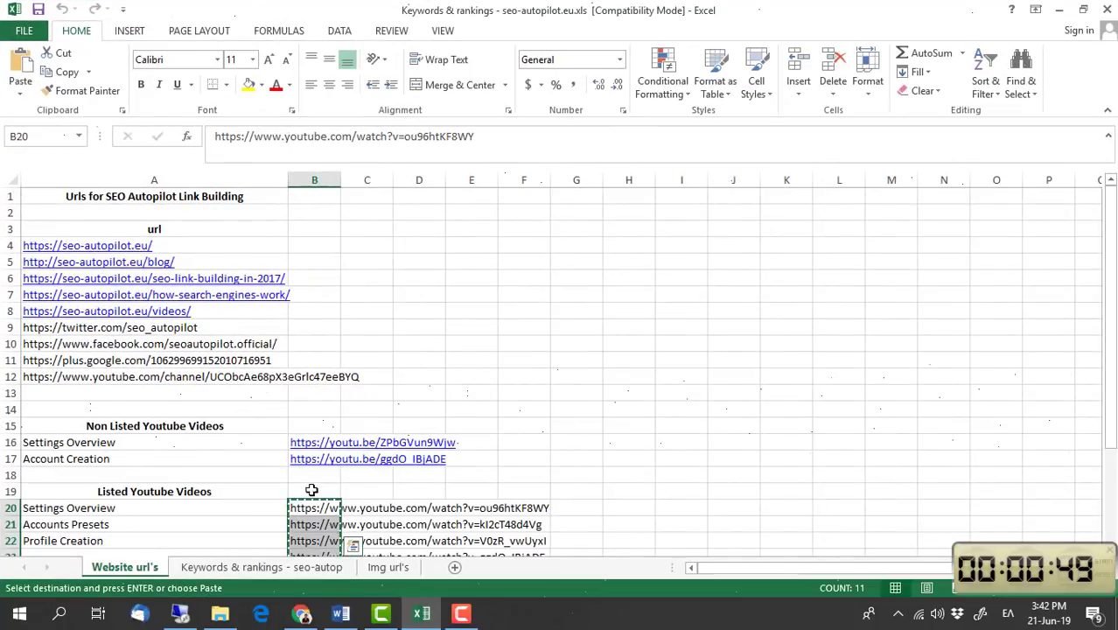
key("Escape")
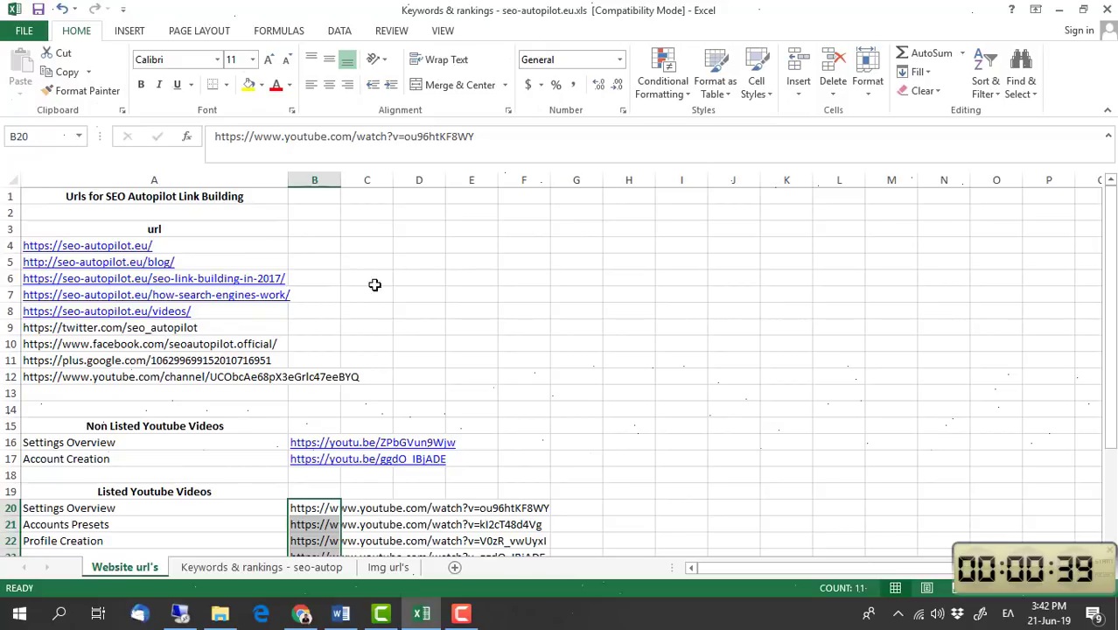
left_click(429, 258)
scroll(429, 258, "down", 5)
scroll(427, 258, "up", 5)
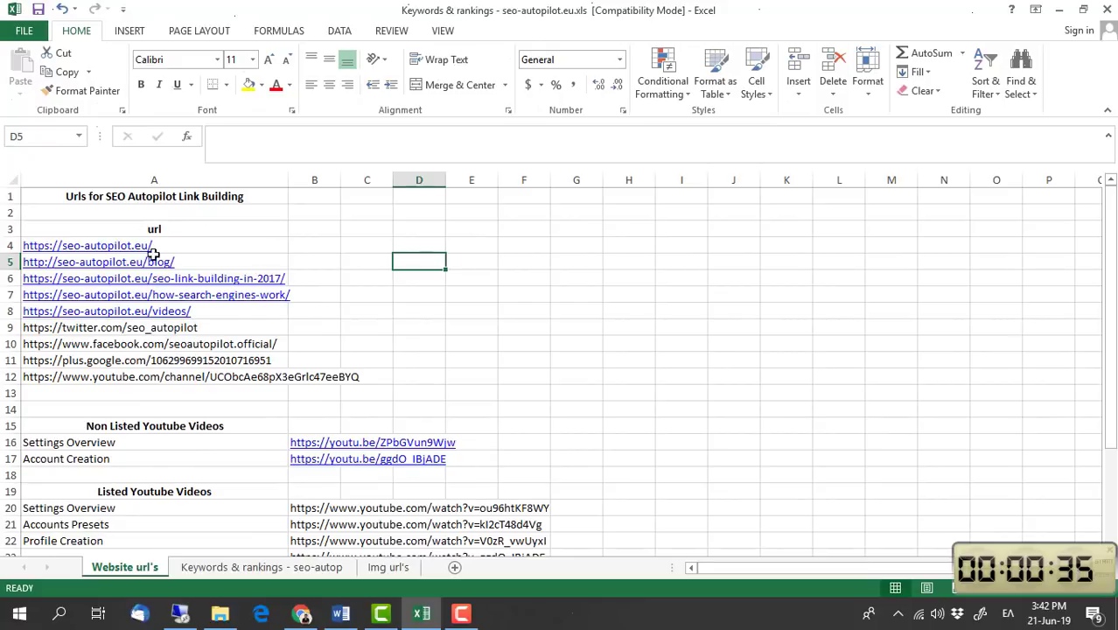
scroll(437, 379, "down", 4)
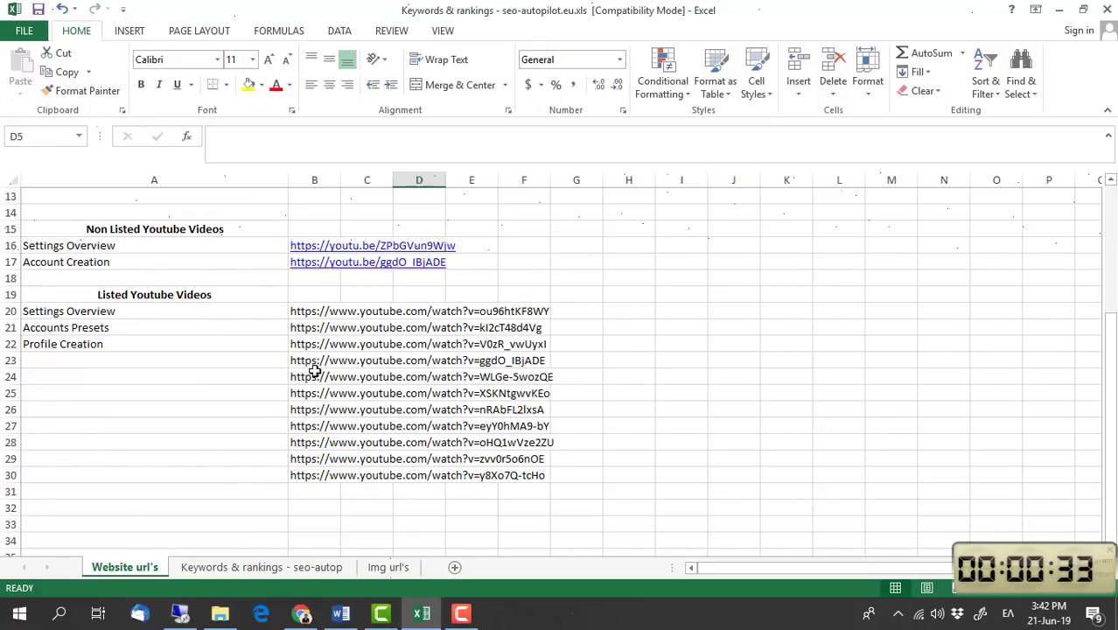
Examine the primary, branded and partial match keyword columns on the keywords and rankings sheet.
left_click(232, 568)
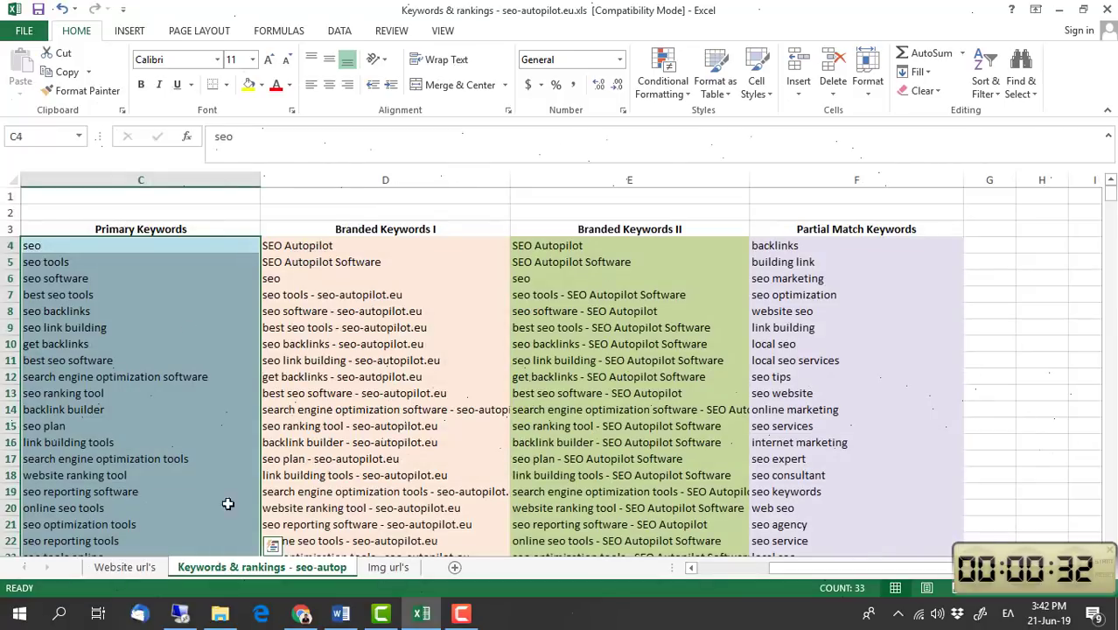
left_click(166, 226)
left_click(381, 228)
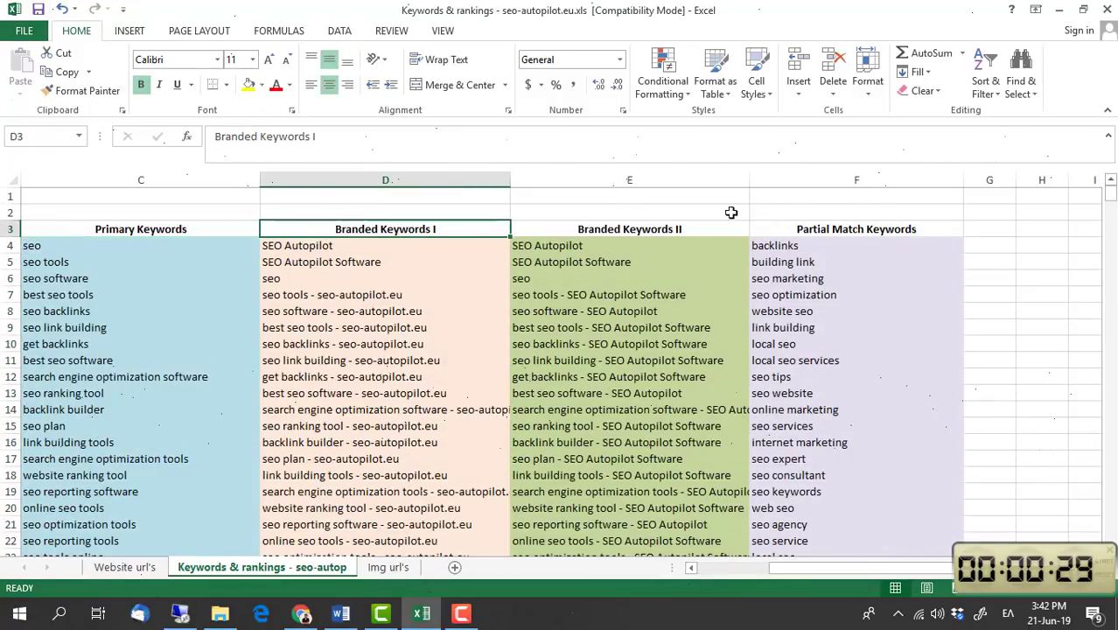
left_click(844, 227)
scroll(540, 266, "down", 7)
scroll(533, 281, "up", 7)
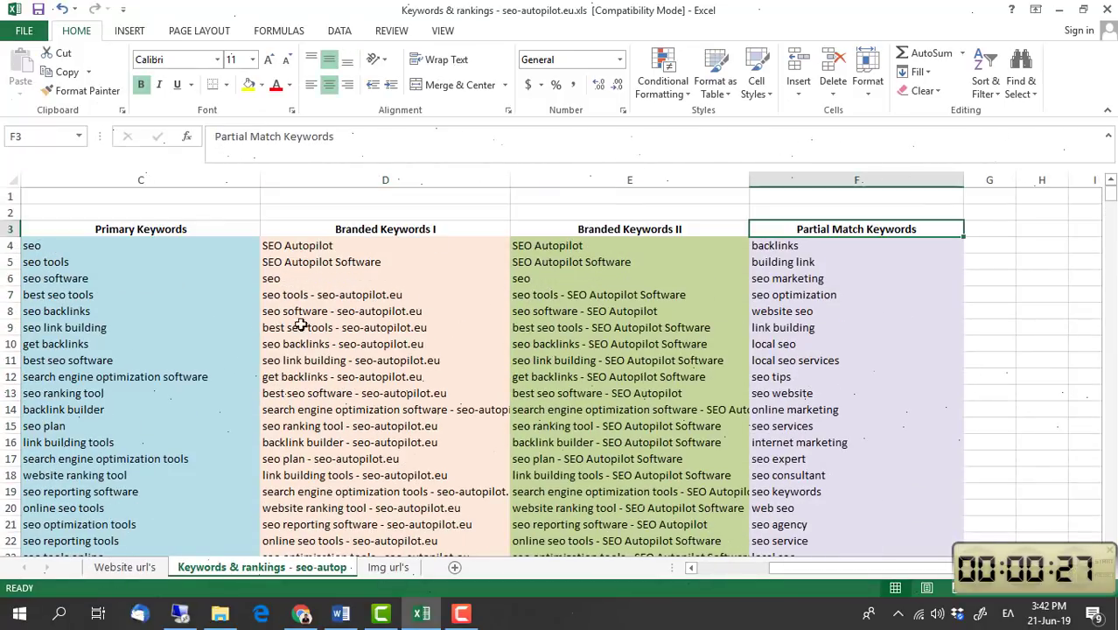
Review the image URLs sheet, recheck the website URLs sheet, and switch back to SEO Autopilot on the remote desktop.
left_click(385, 567)
key("ctrl+space")
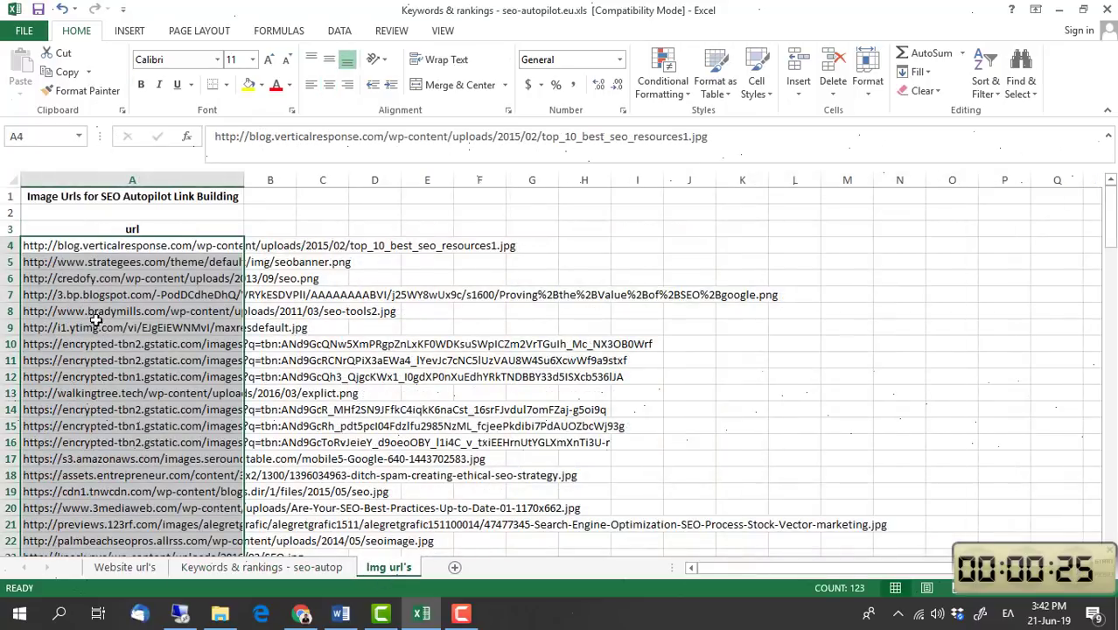
scroll(146, 382, "down", 20)
scroll(146, 382, "up", 20)
left_click(122, 567)
scroll(227, 288, "up", 4)
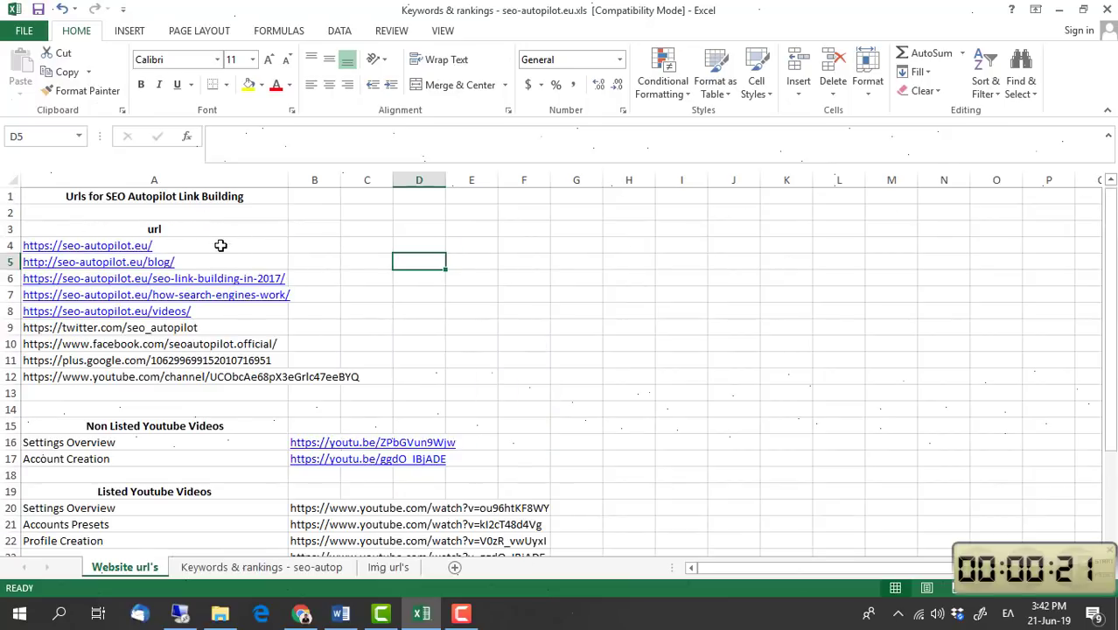
left_click(204, 234)
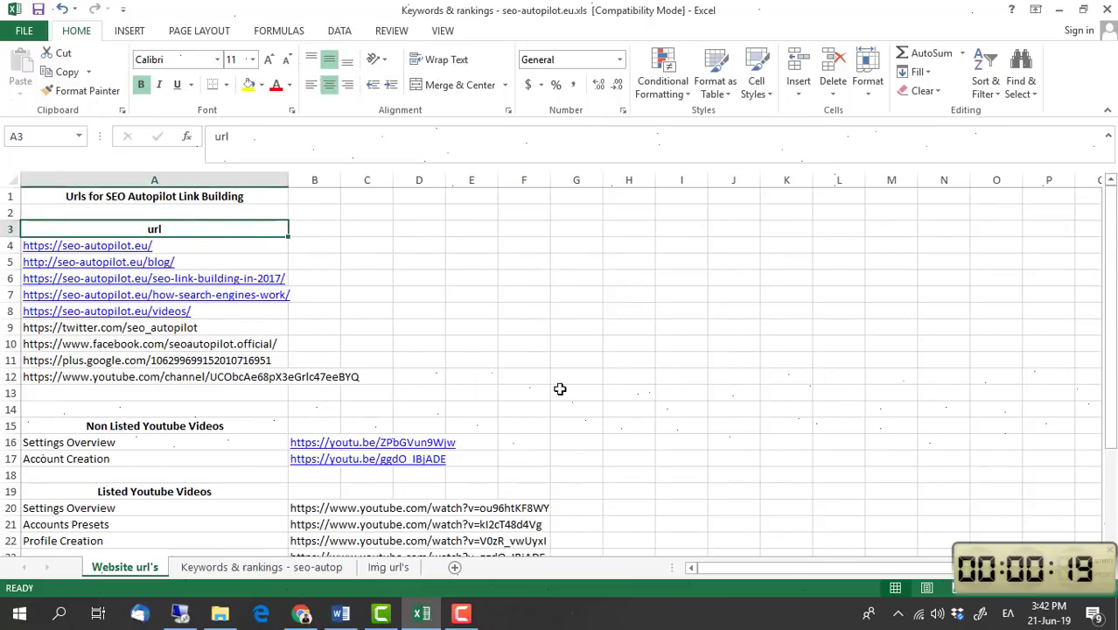
left_click(179, 615)
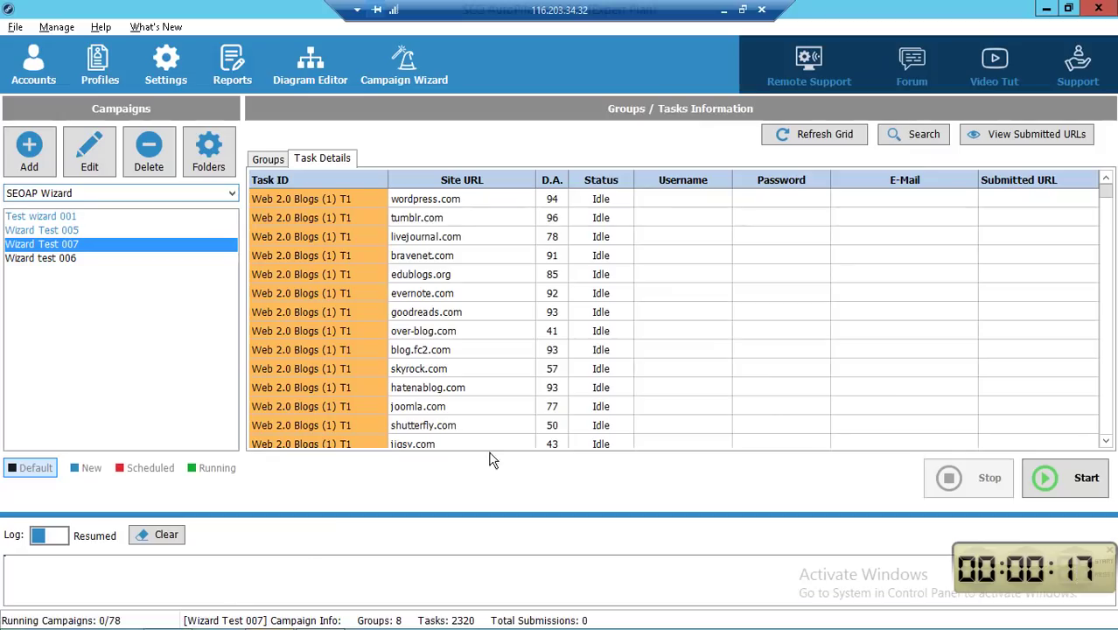